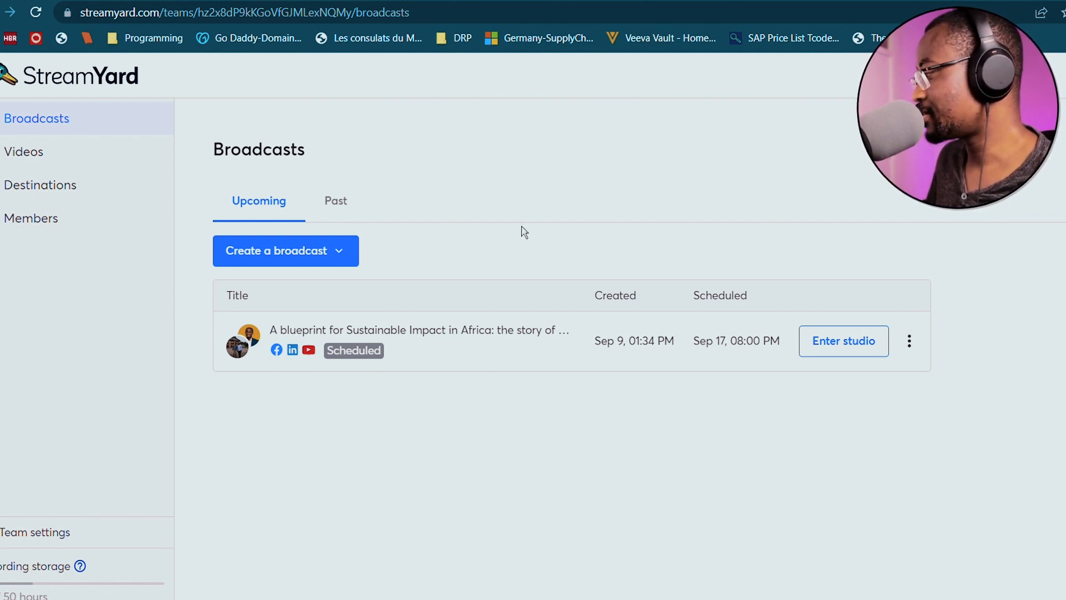
- Create a new record-only broadcast titled "How to use Streamyard for virtual events"
left_click(285, 251)
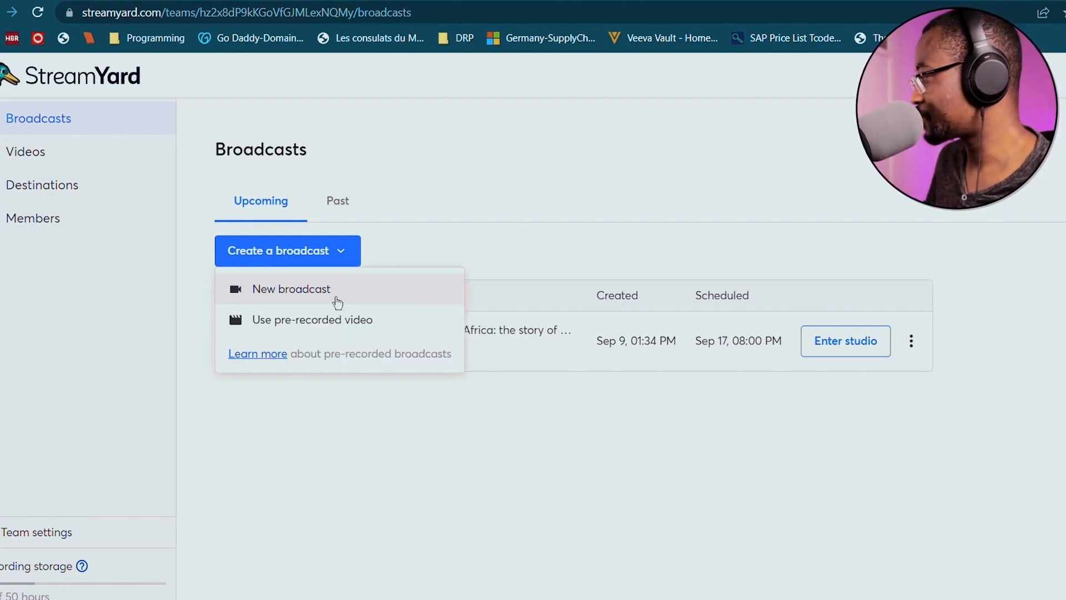
left_click(335, 294)
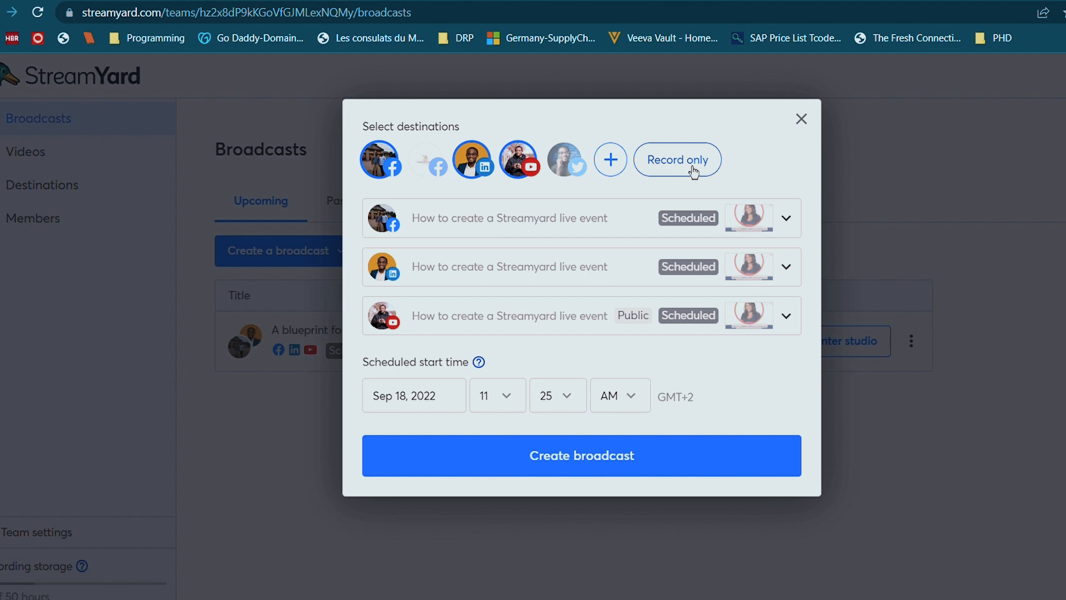
left_click(694, 173)
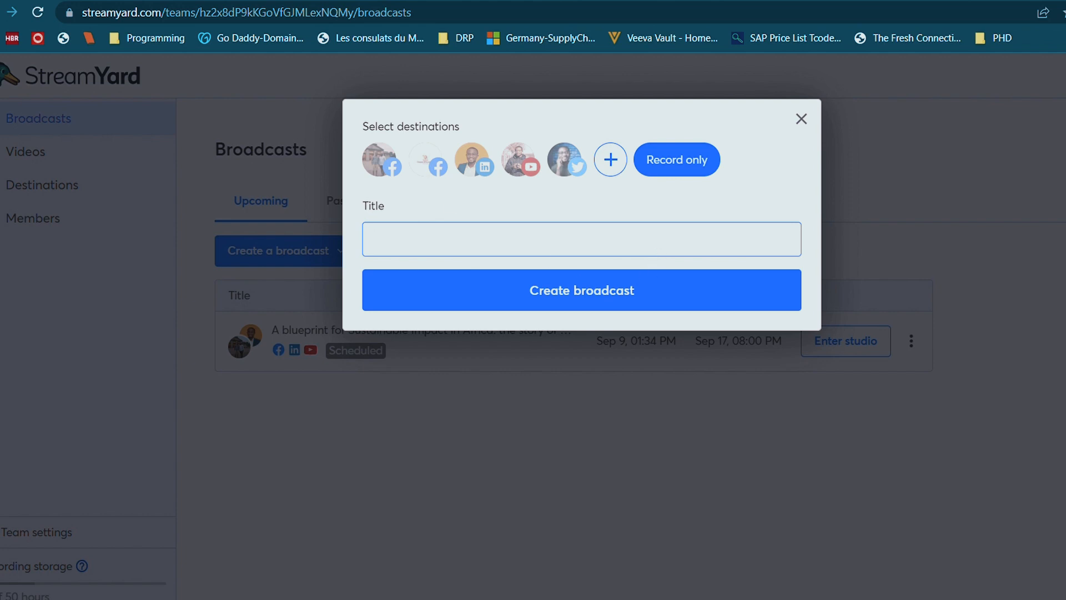
type("How to use s")
key("BackSpace")
type("Streamyard for virutal events")
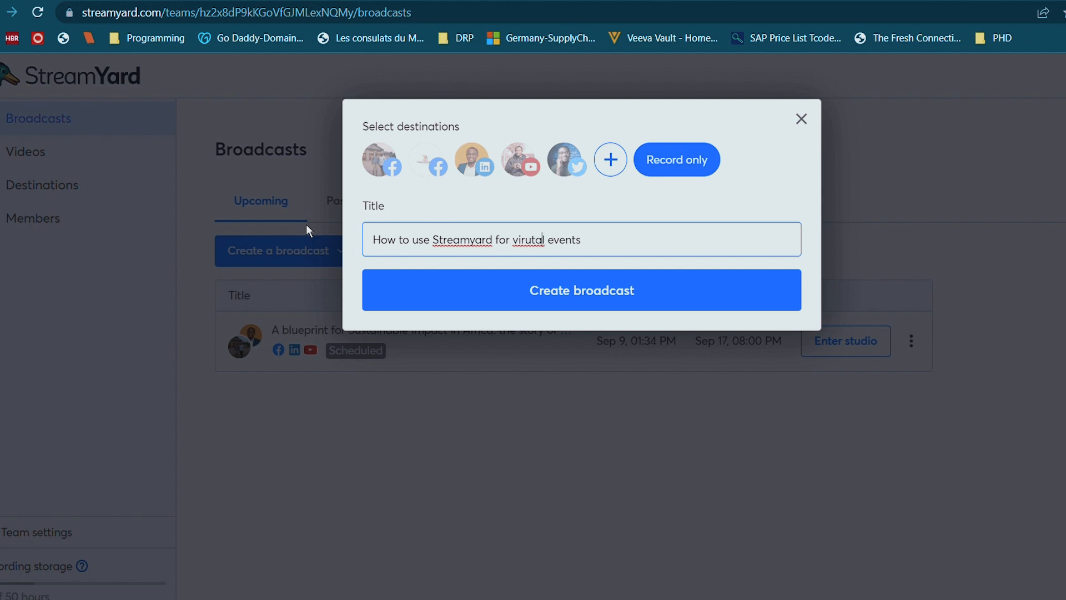
double_click(539, 239)
type("virtual")
left_click(646, 306)
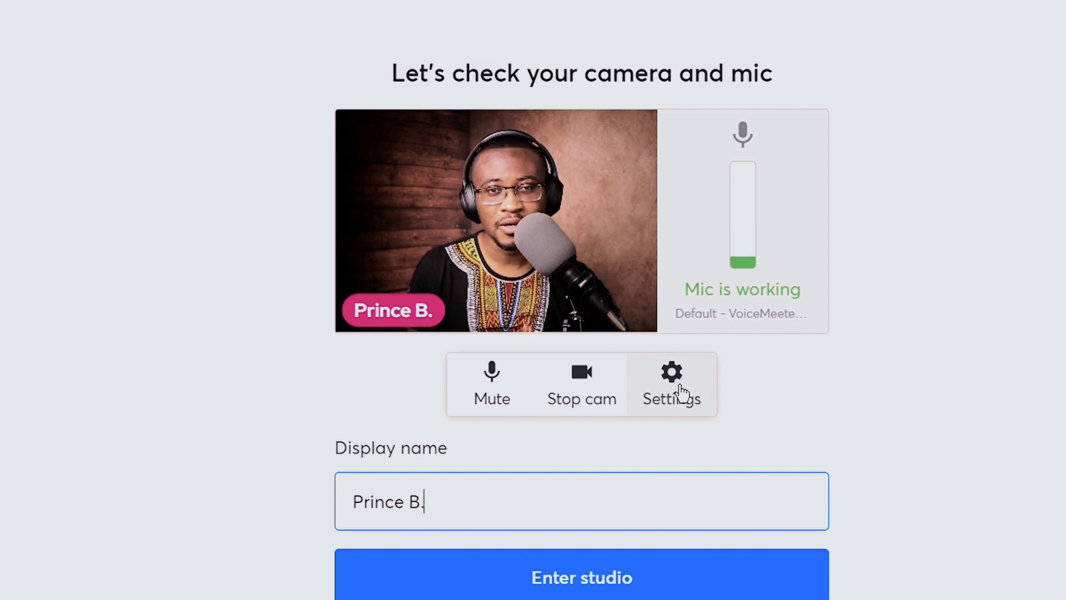
- Open the pre-studio settings and check the broadcast quality choice in the general settings
left_click(680, 393)
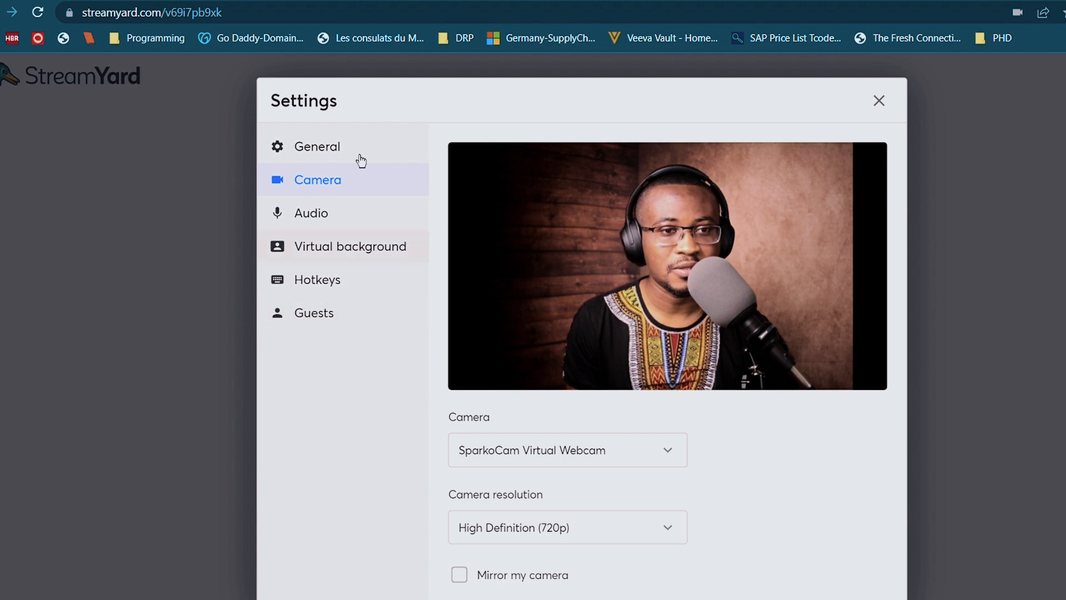
left_click(334, 153)
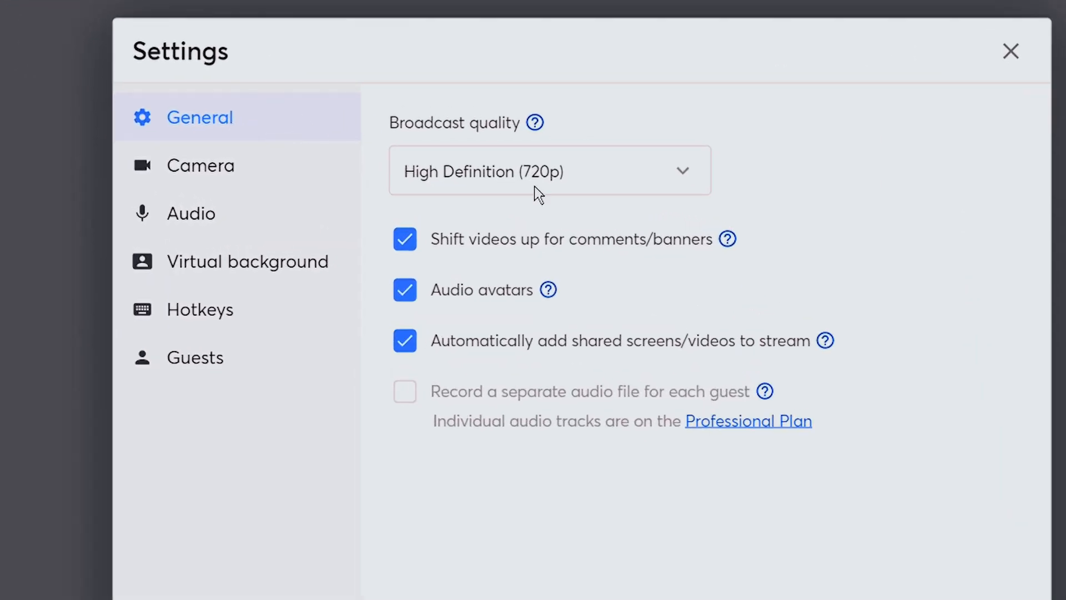
left_click(686, 187)
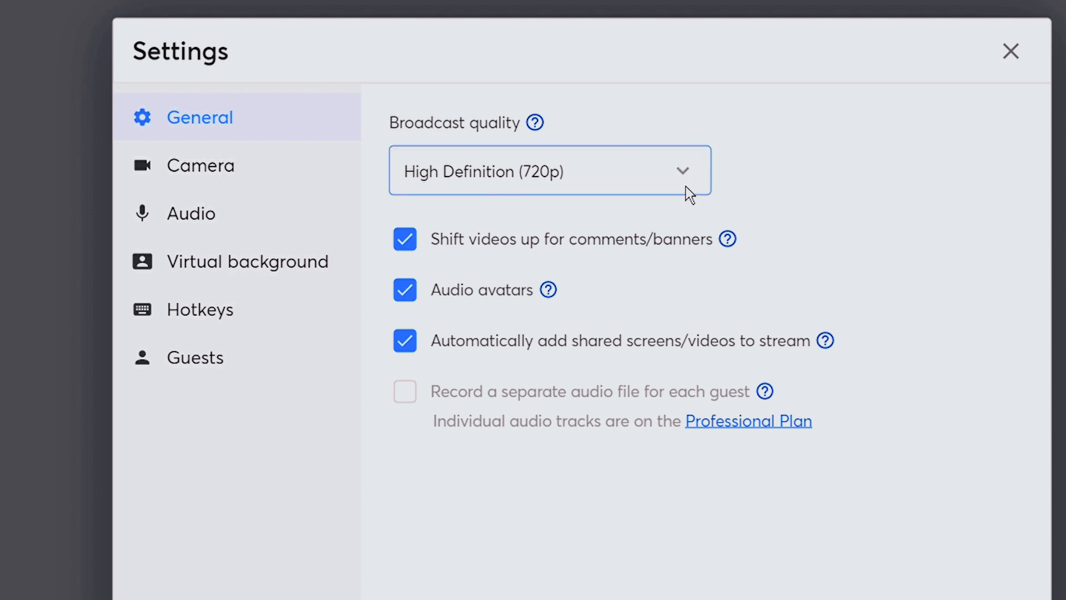
left_click(934, 271)
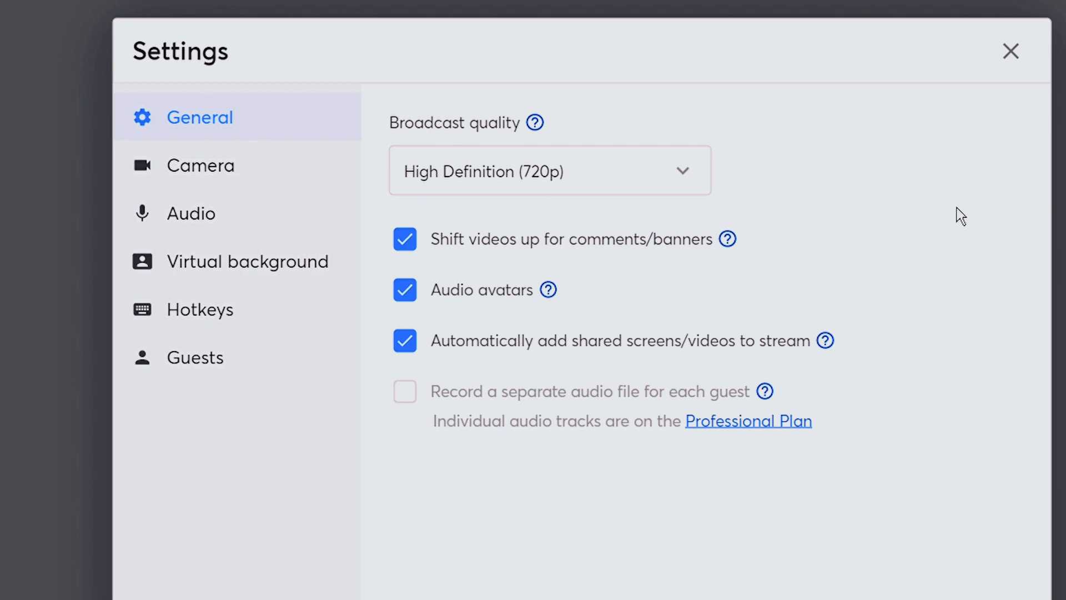
- Examine the camera source options and the microphone and speaker settings
left_click(283, 176)
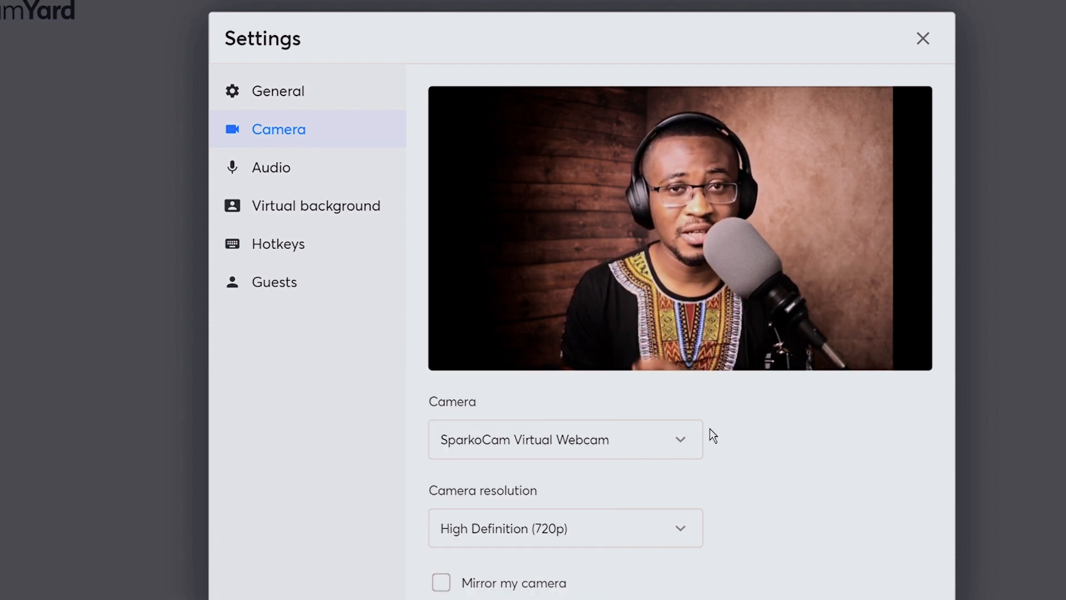
left_click(687, 451)
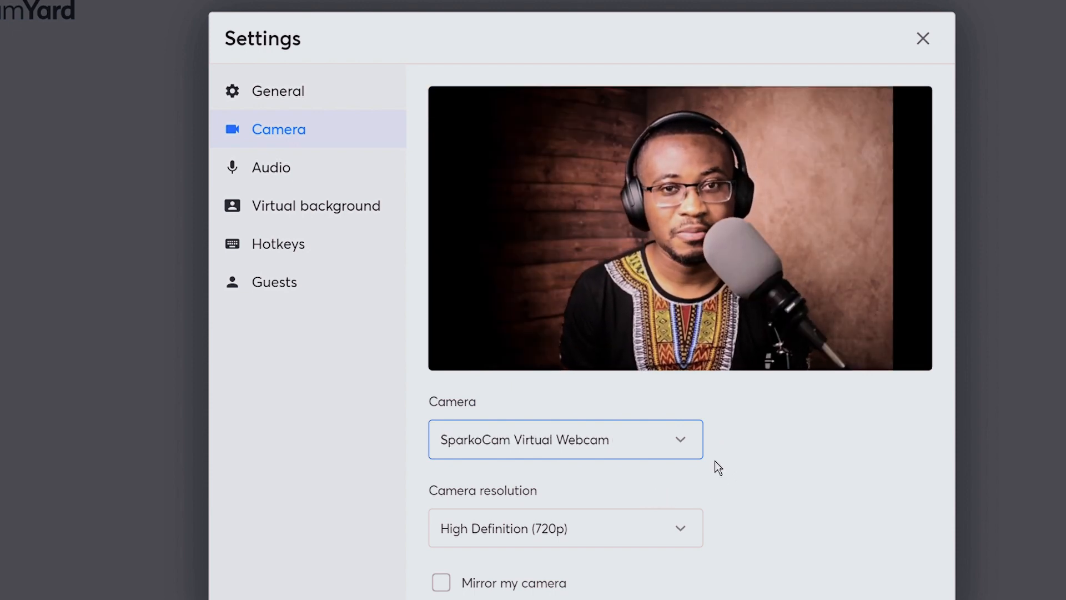
left_click(318, 169)
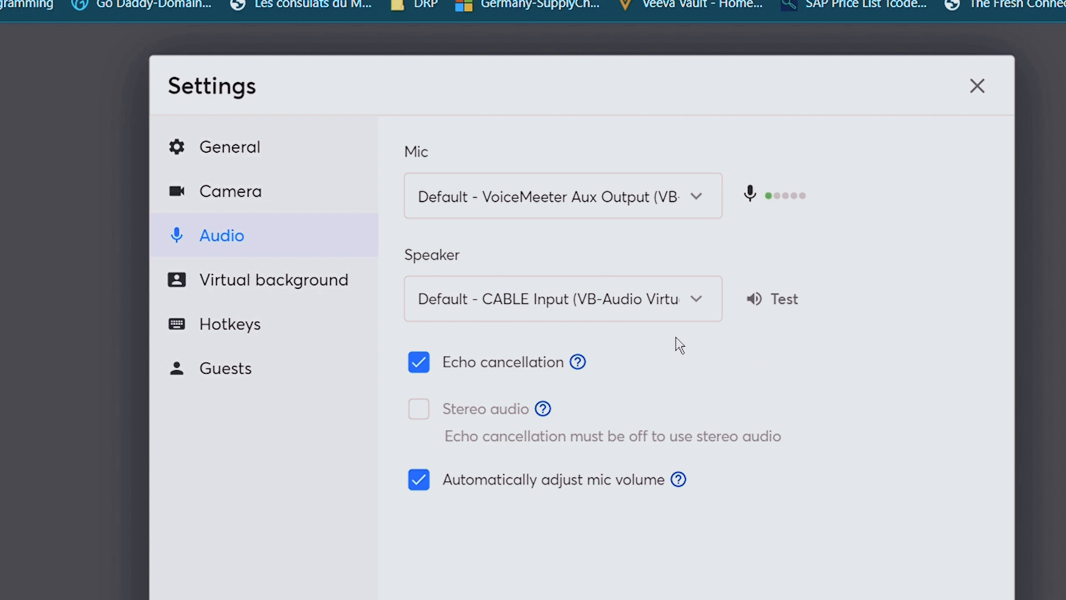
left_click(699, 298)
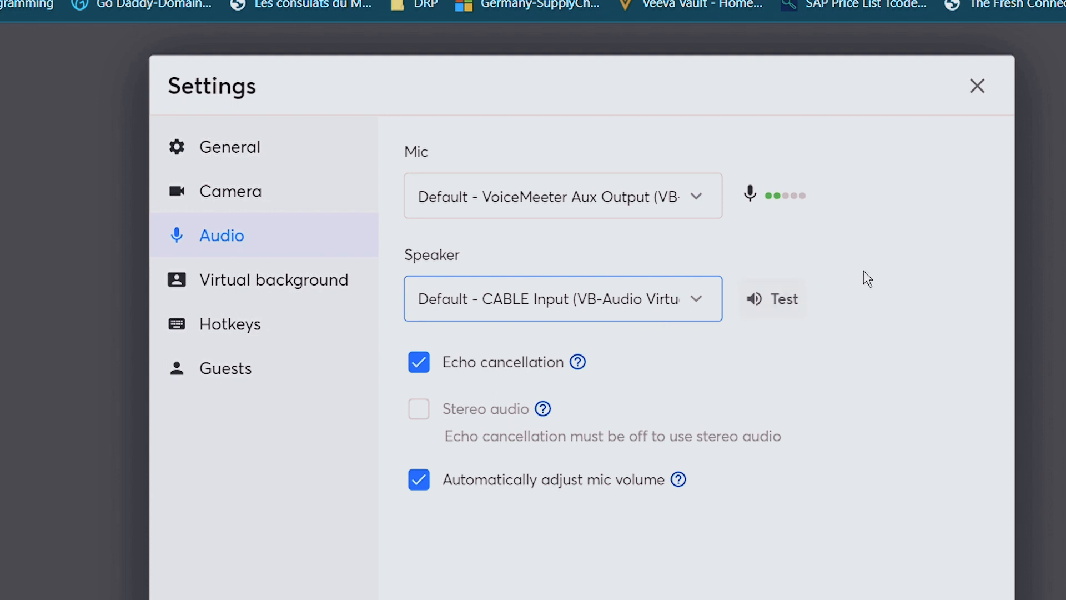
left_click(891, 280)
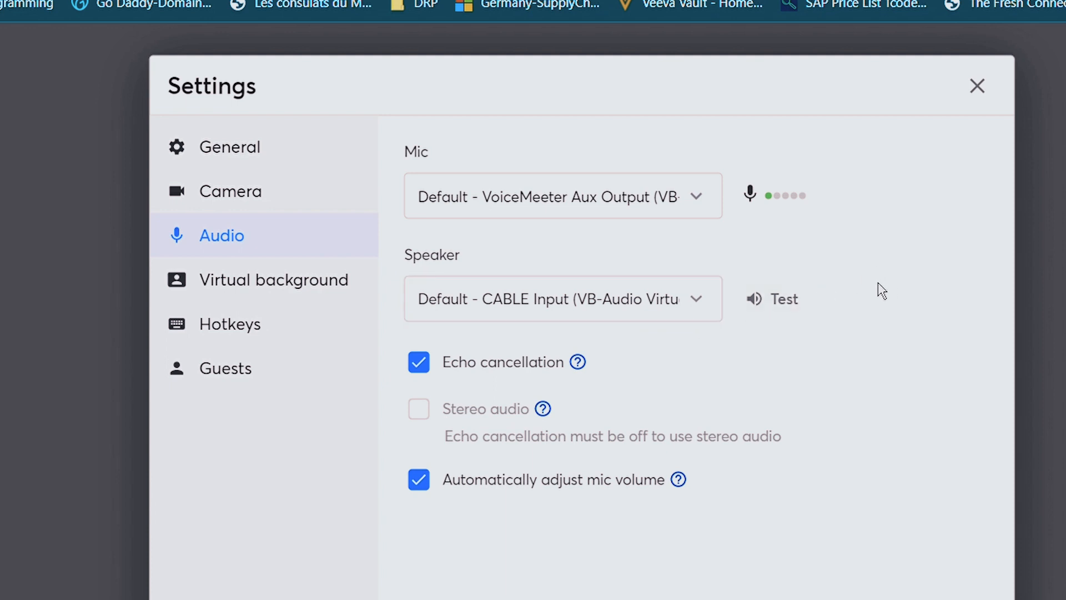
- Try the living-room virtual background on the camera and reset the background to None
left_click(326, 288)
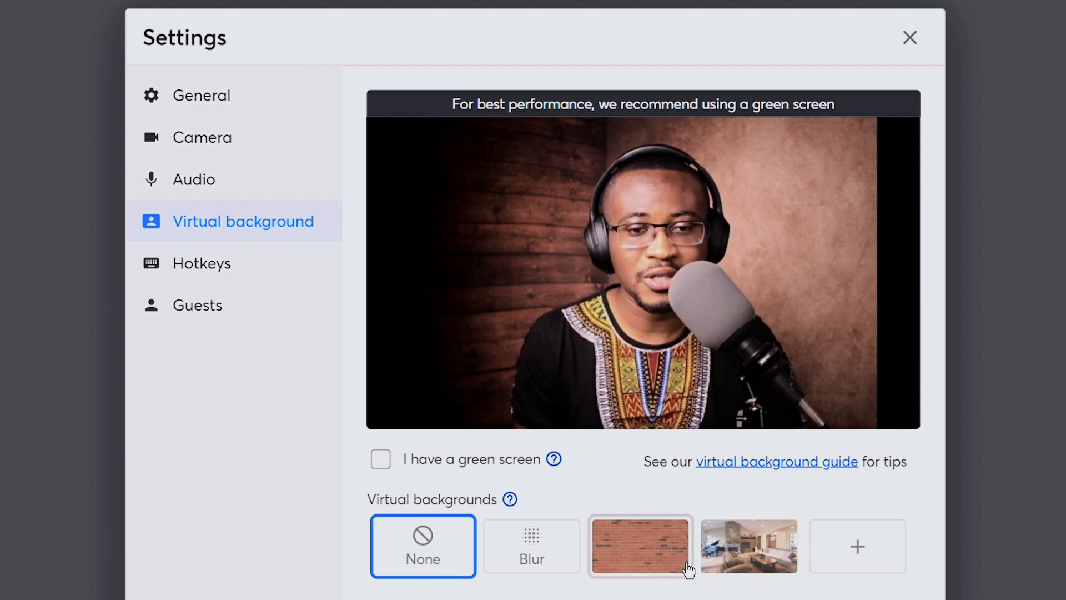
left_click(741, 558)
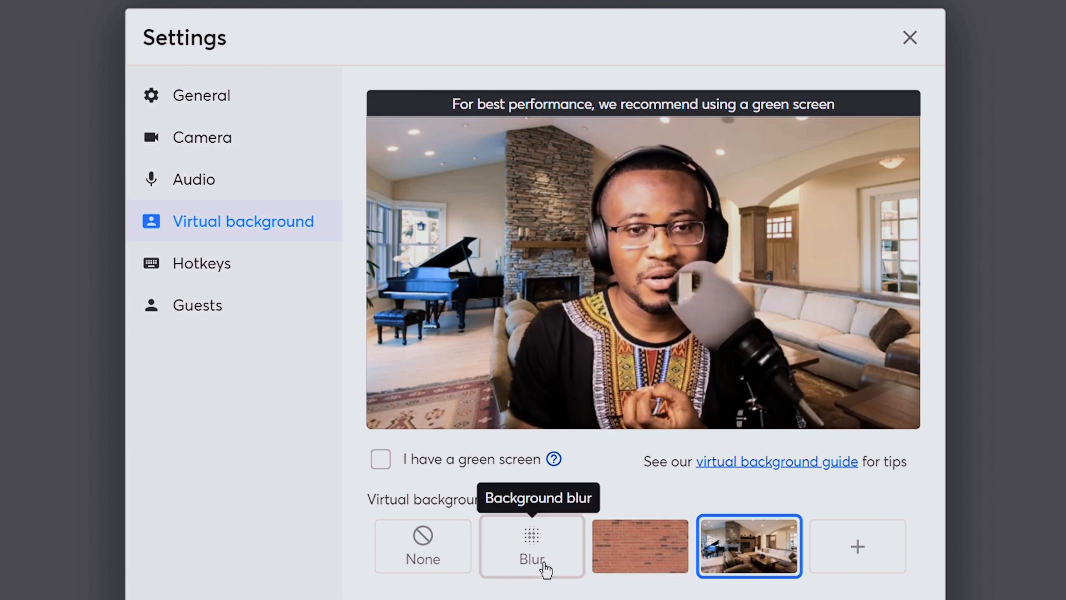
left_click(429, 540)
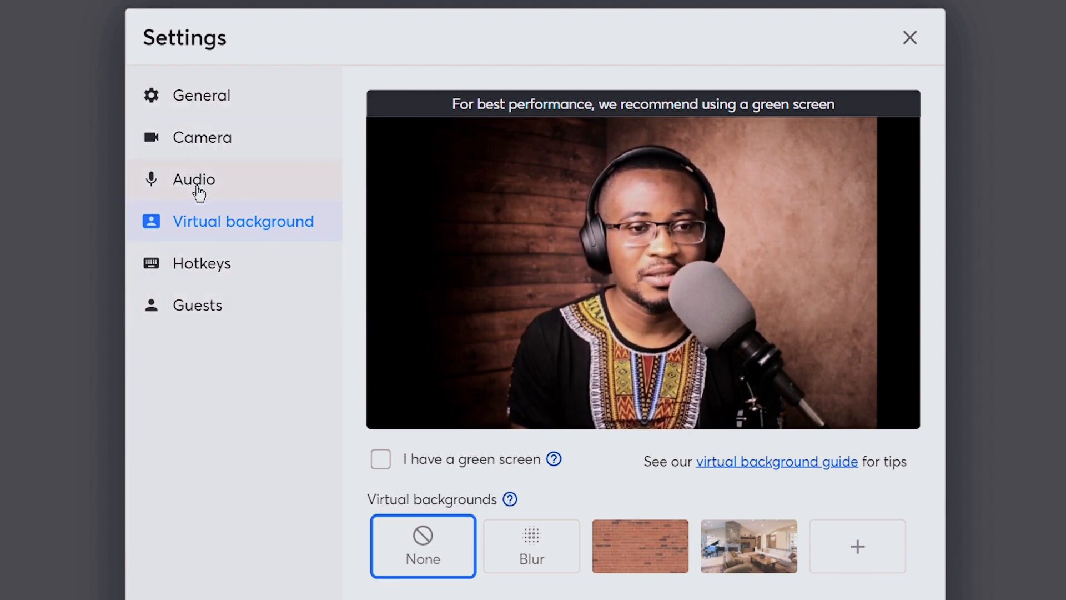
- Review the hotkey, guest and general settings, and close the settings
left_click(204, 279)
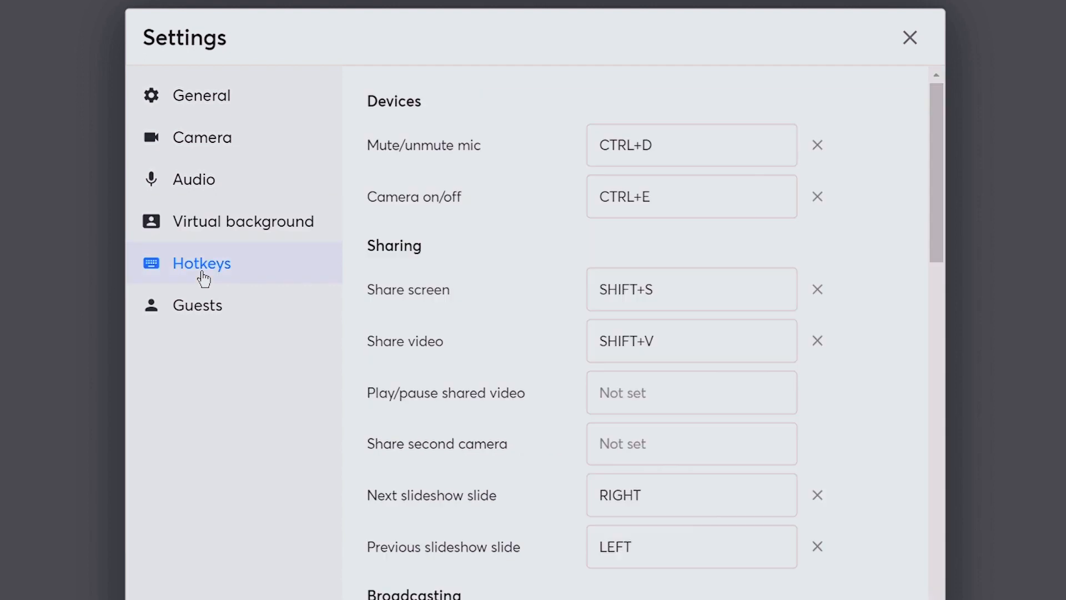
left_click(212, 321)
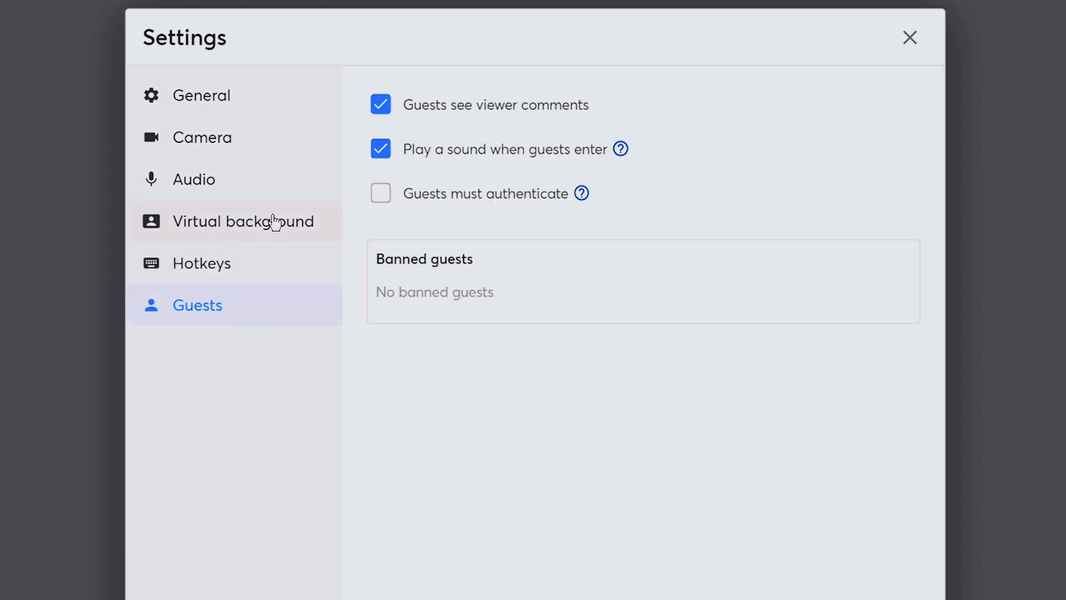
left_click(220, 111)
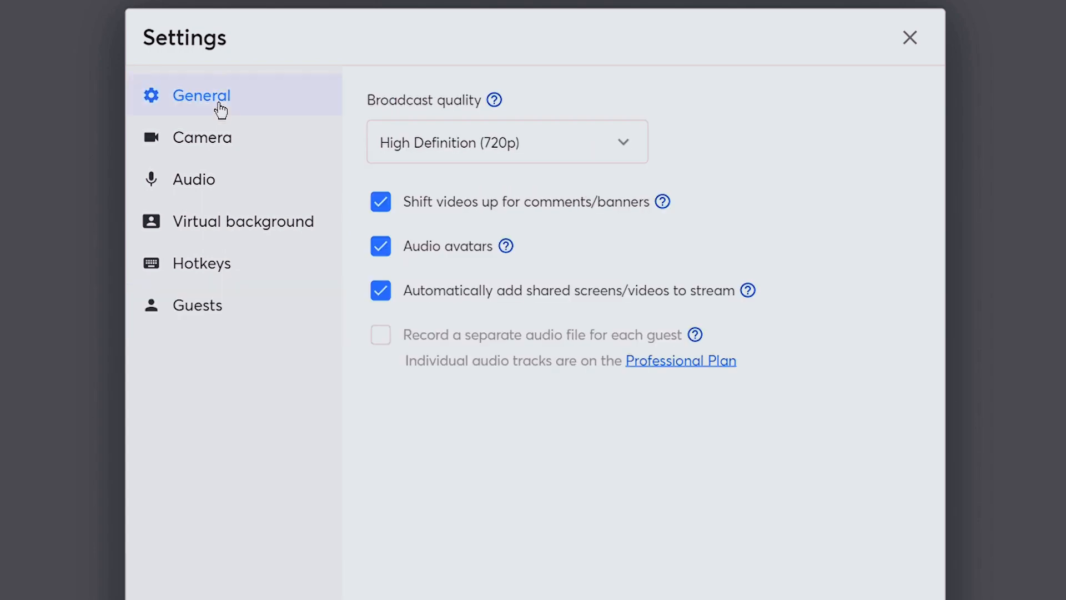
left_click(911, 51)
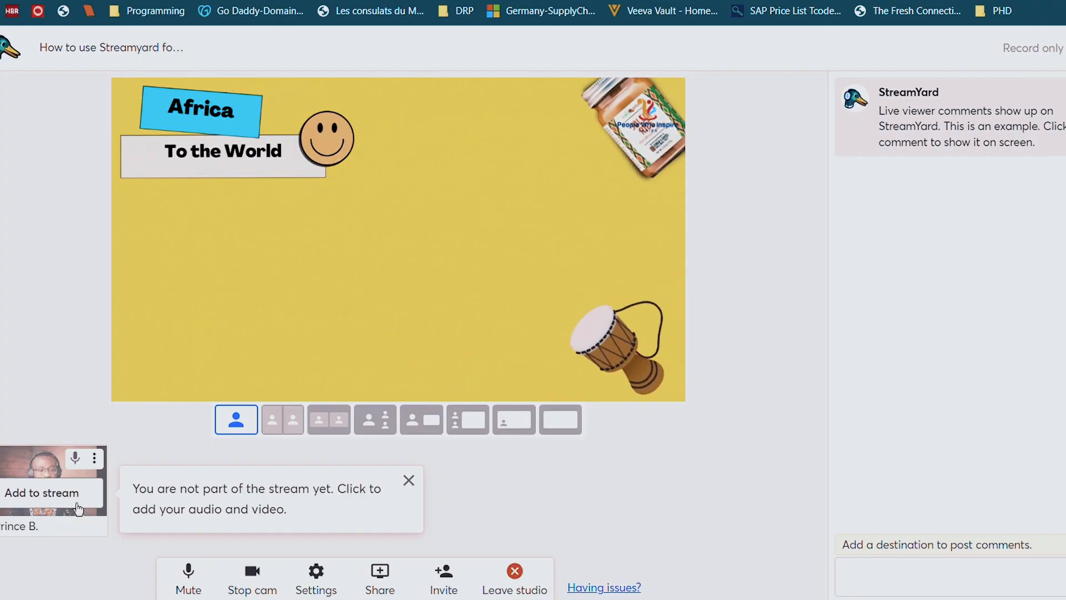
- Add the host's own camera and audio to the stream in the studio
left_click(42, 492)
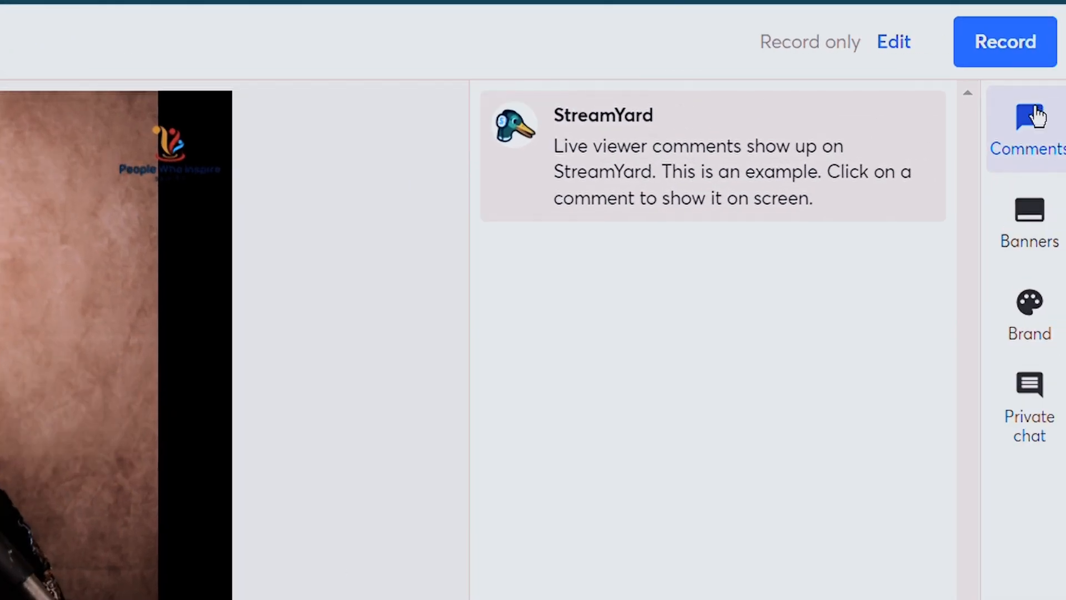
- Collapse and reopen the viewer comments, and try displaying the StreamYard example comment on the stream
left_click(1036, 115)
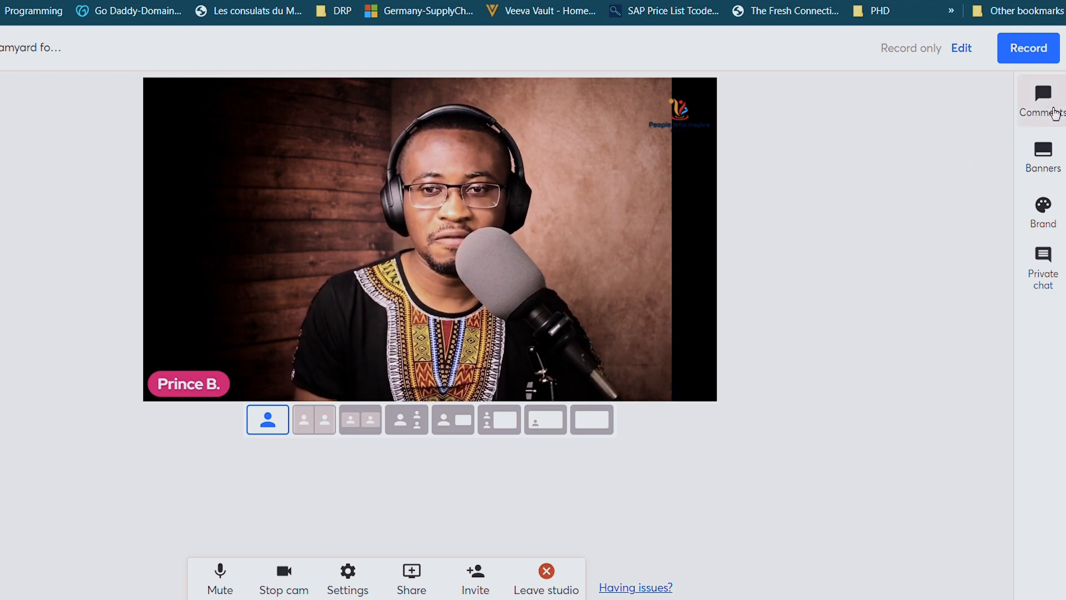
left_click(1053, 112)
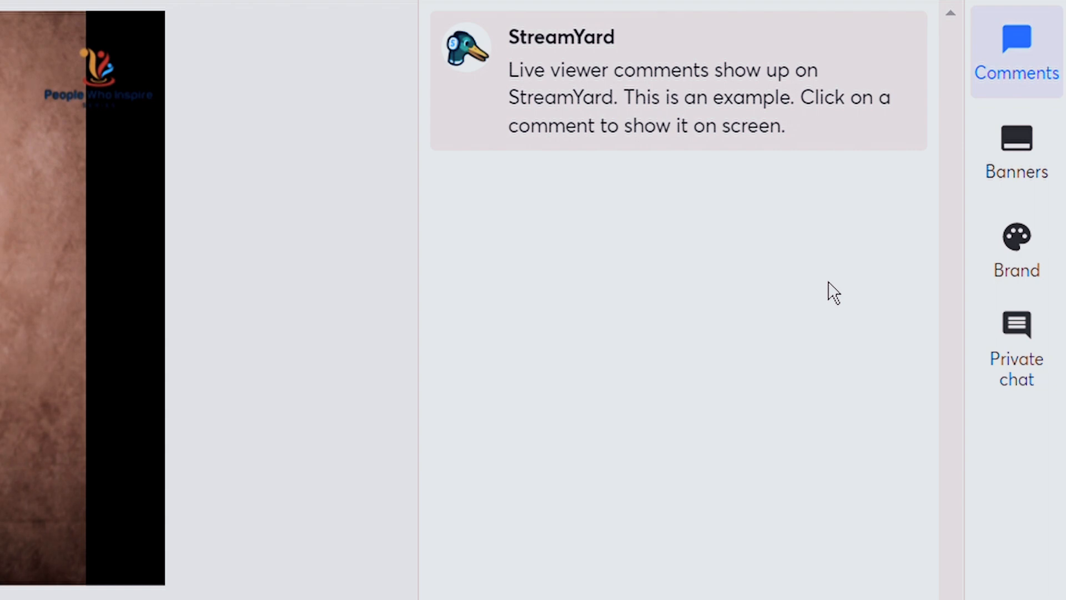
mouse_move(780, 155)
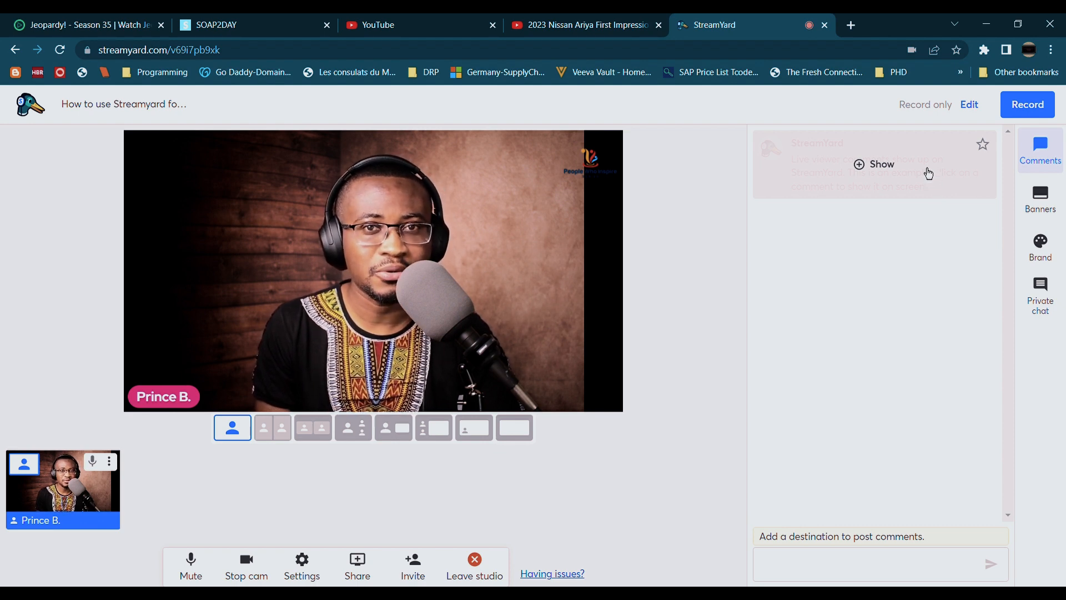
left_click(928, 173)
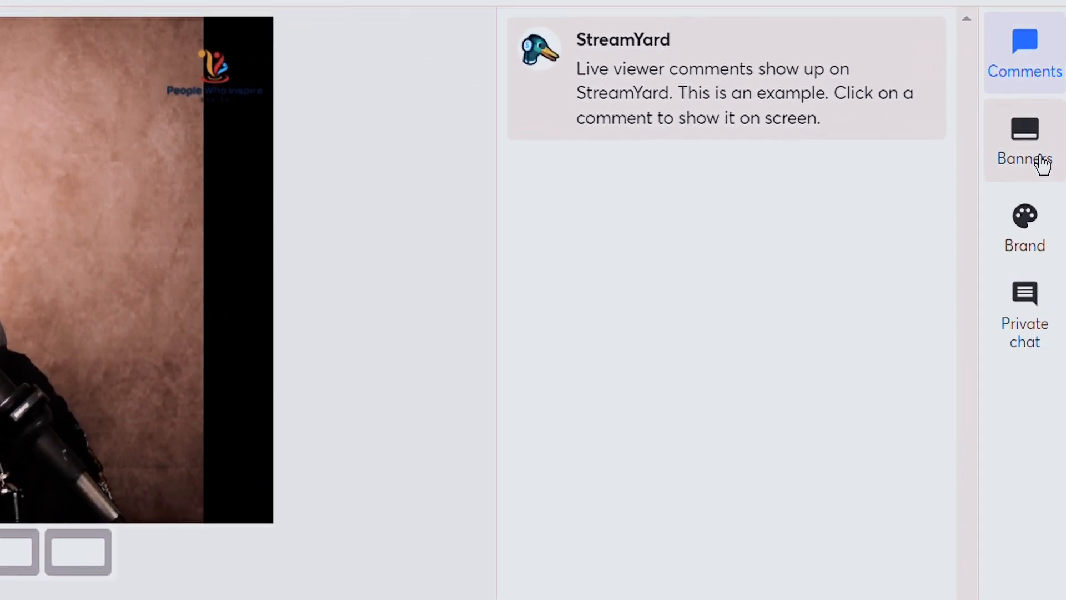
- Show the #PeopleWhoInspire welcome ticker and the banner inviting comments and questions on the stream
left_click(1041, 203)
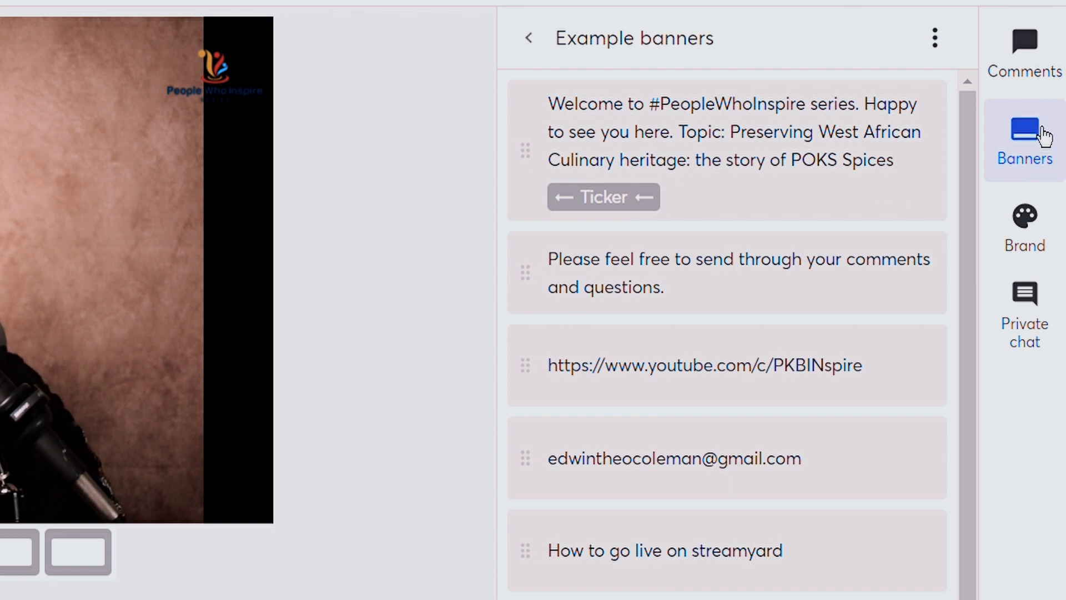
mouse_move(774, 296)
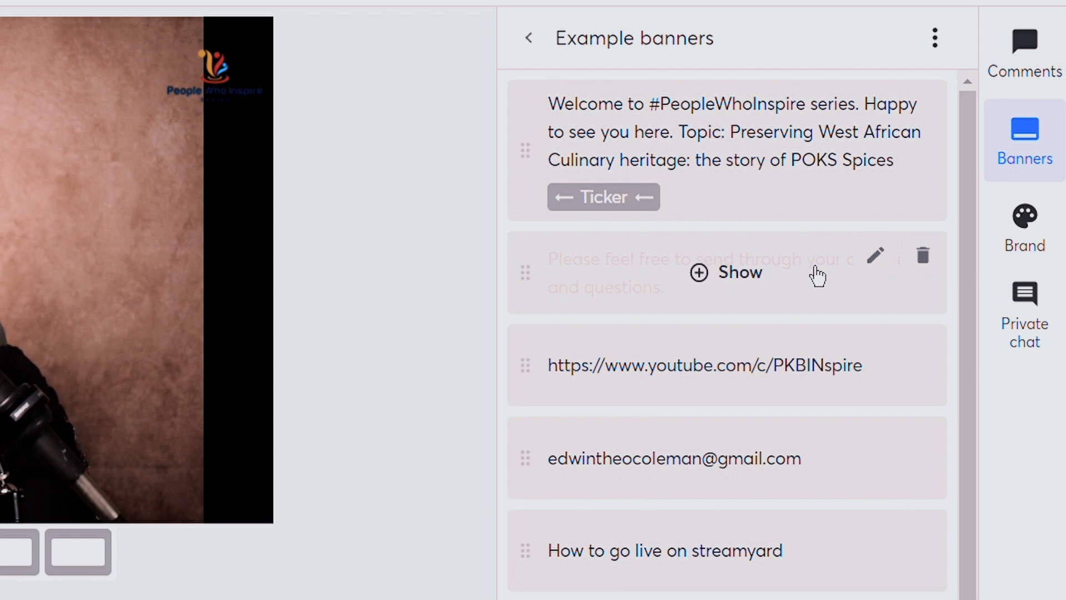
mouse_move(768, 209)
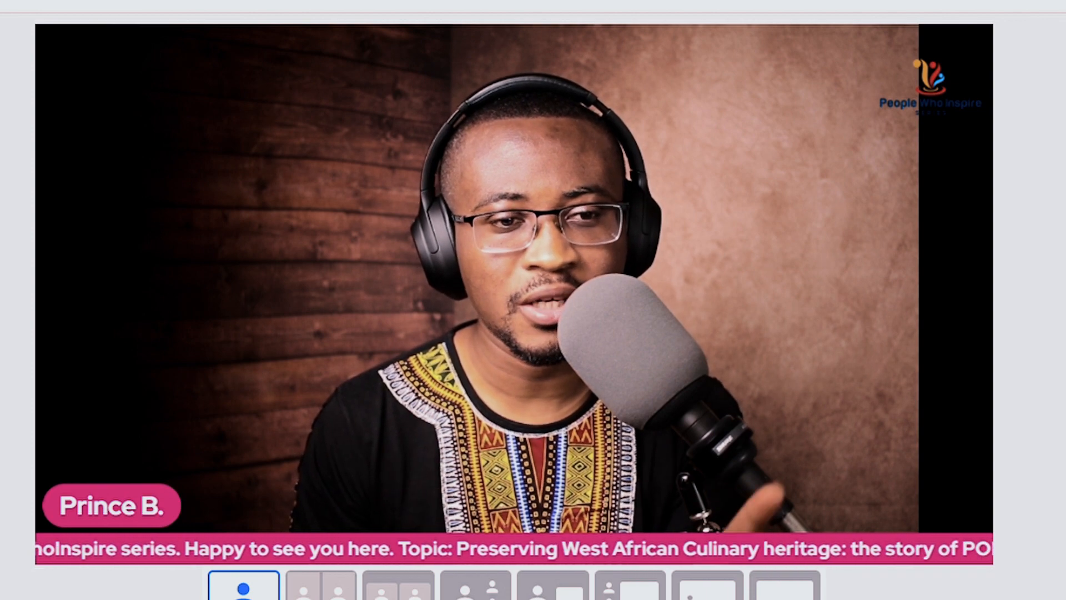
left_click(852, 240)
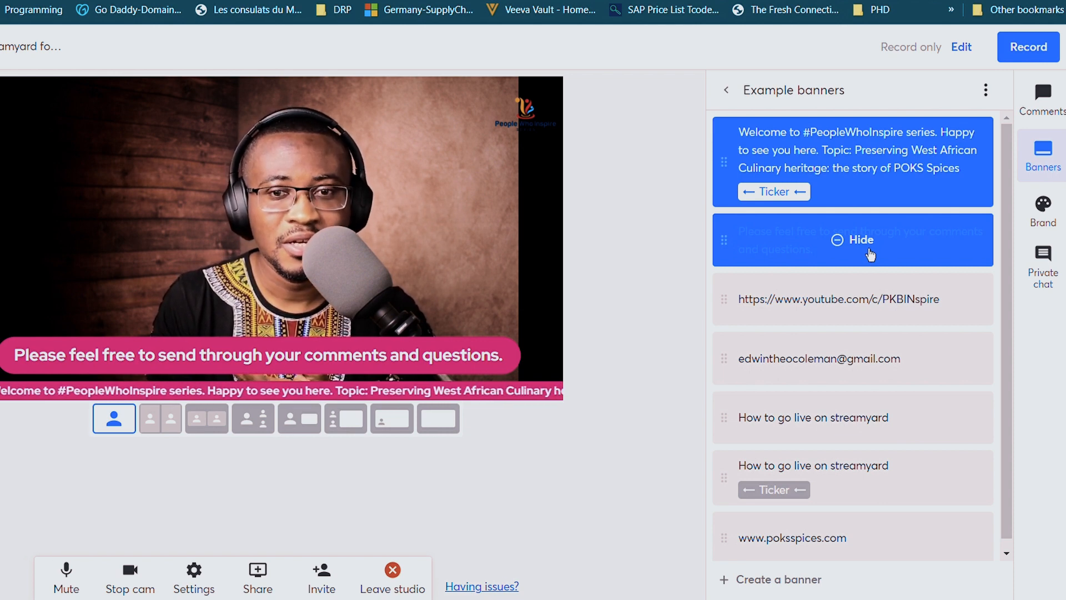
- Hide the comments-and-questions banner and the welcome ticker from the stream
left_click(870, 254)
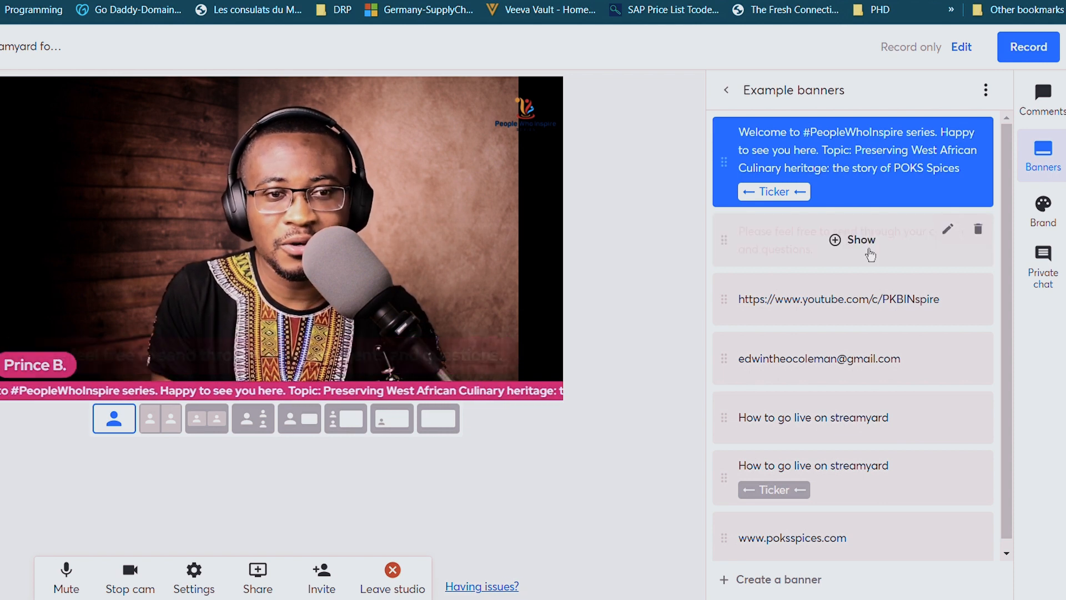
left_click(853, 164)
left_click(856, 170)
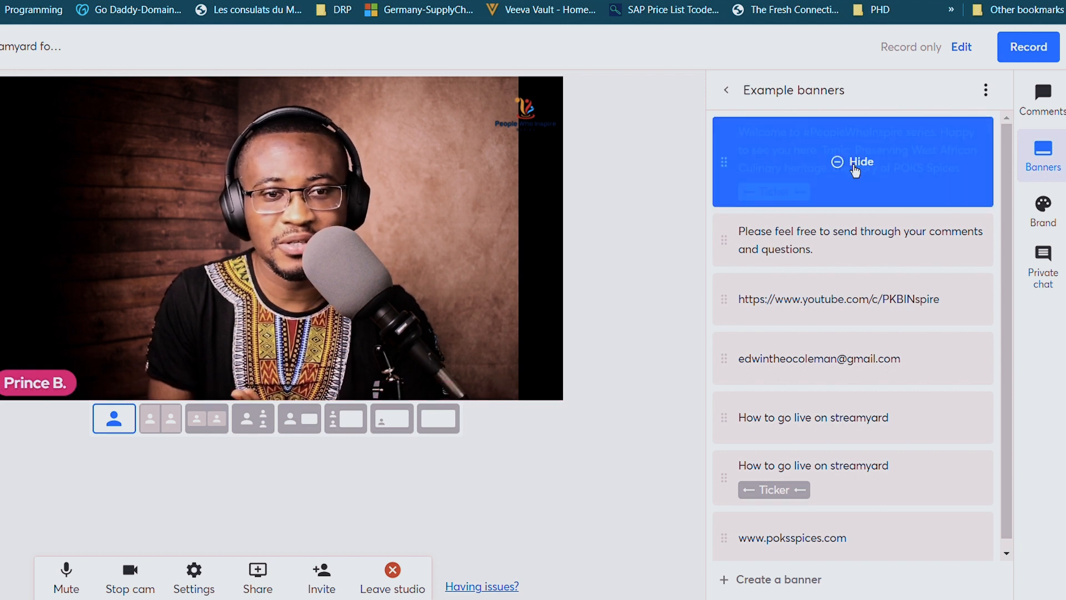
left_click(855, 169)
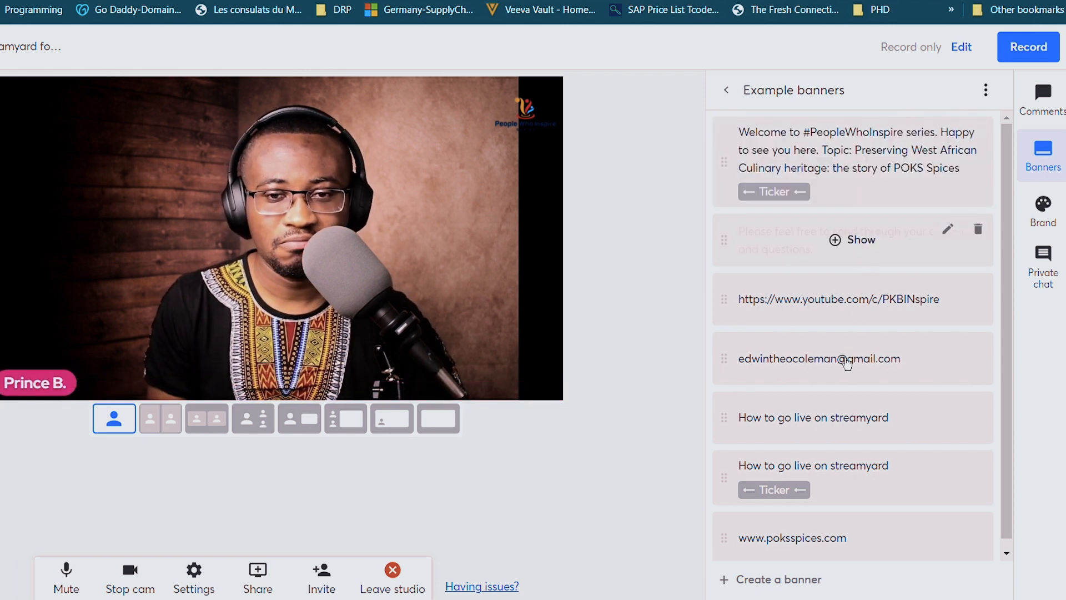
- Create a banner reading "NEW BANNER" in the Example banners and show it on the stream
scroll(846, 411, "down", 1)
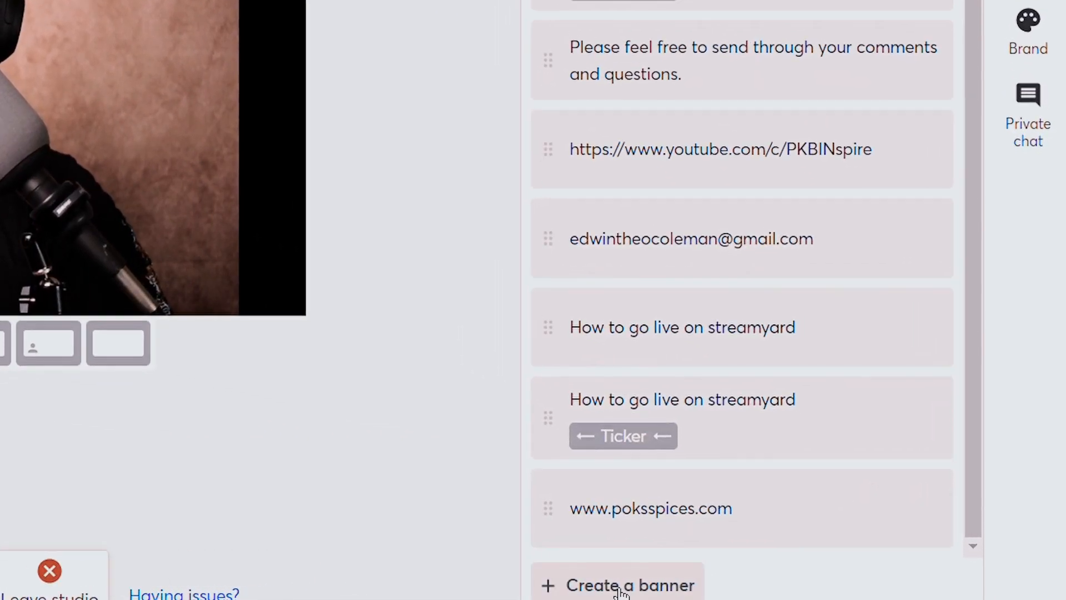
left_click(621, 586)
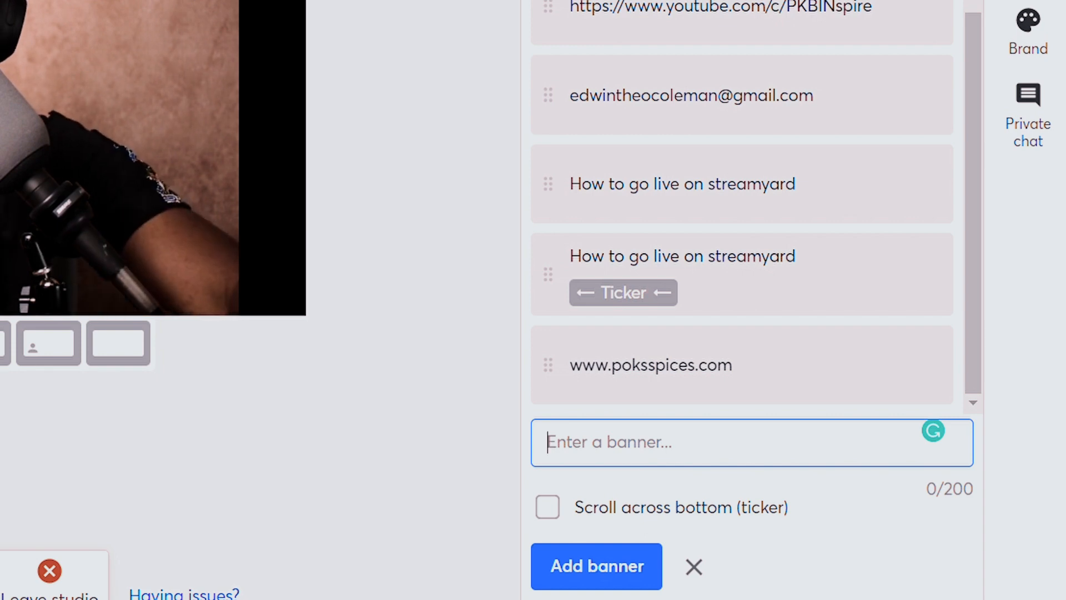
type("NEW BANNER")
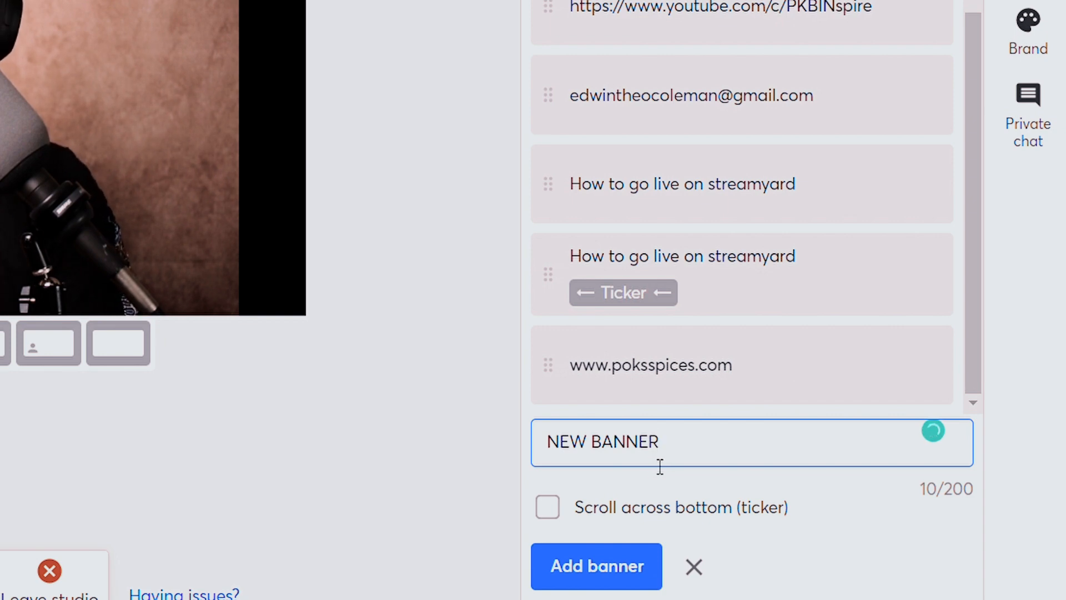
left_click(611, 567)
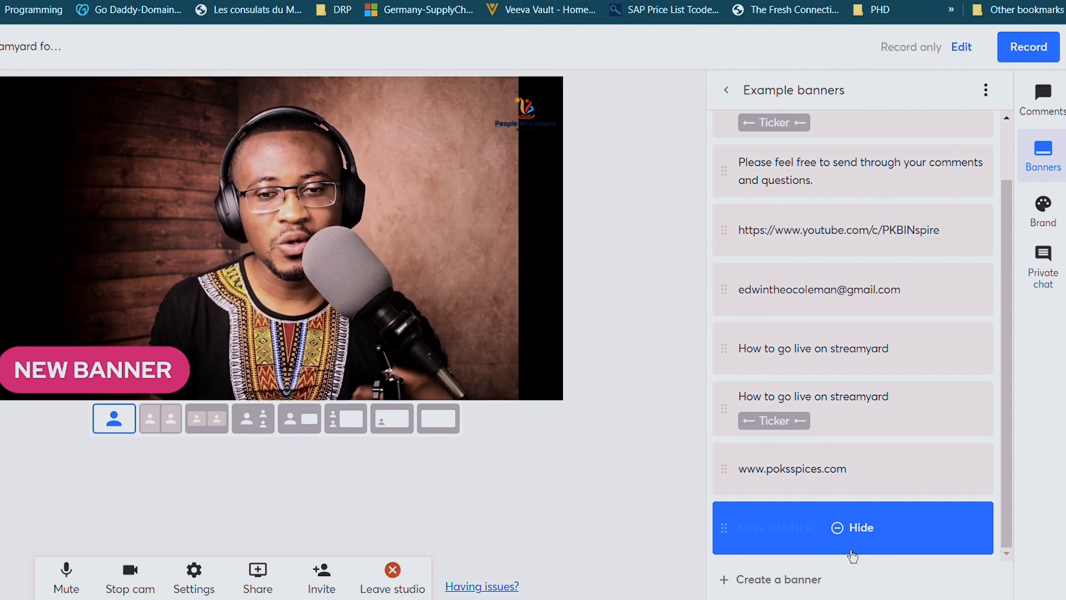
- Add a second "NEW BANNER" entry as a scrolling ticker, hide the plain banner and show the ticker on the stream
left_click(777, 579)
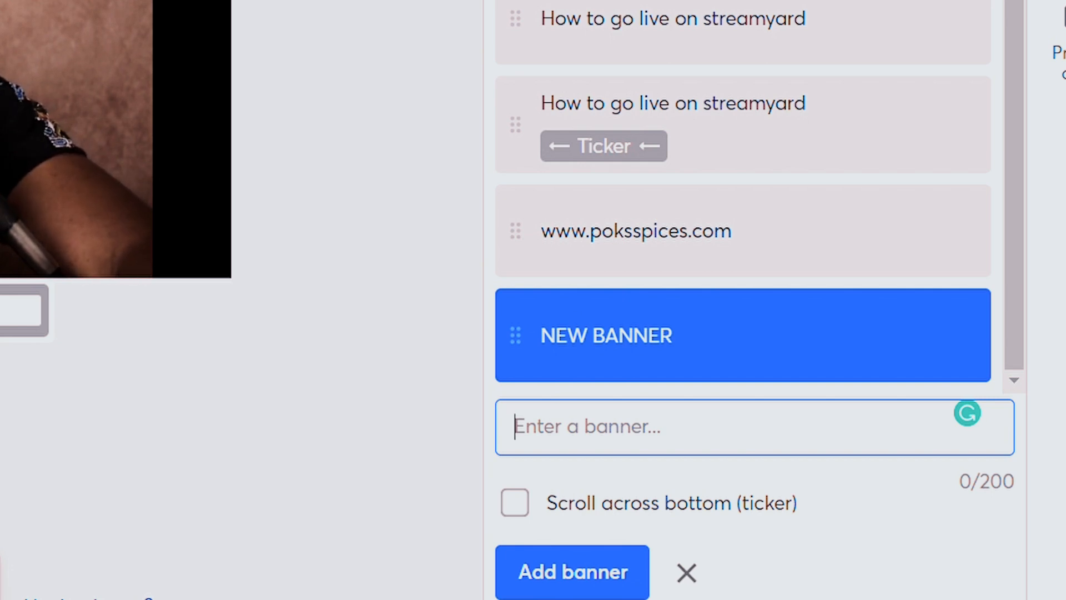
type("NEW BANNER")
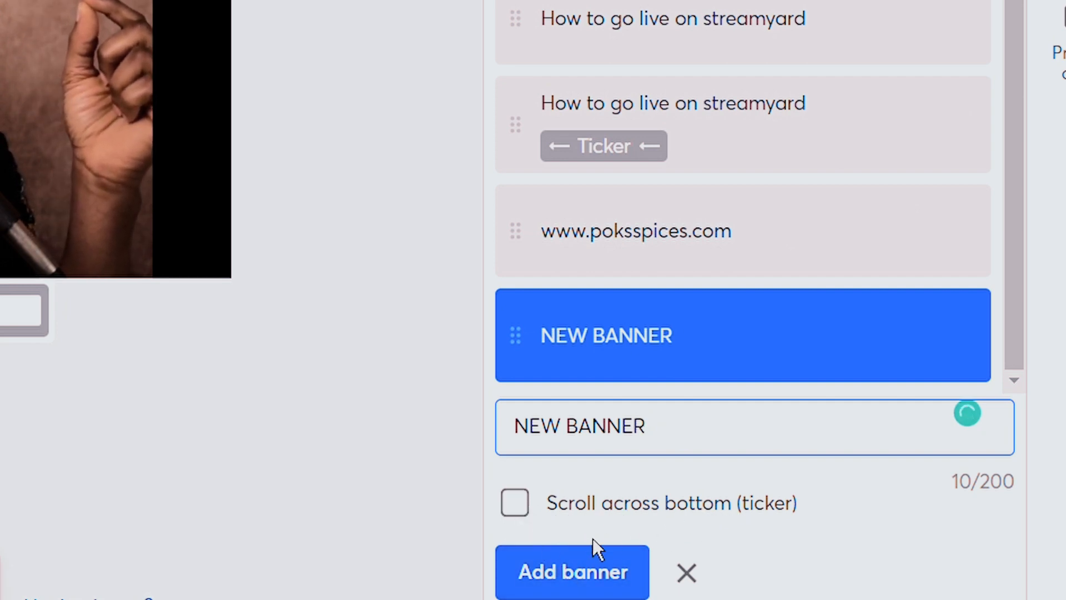
left_click(524, 519)
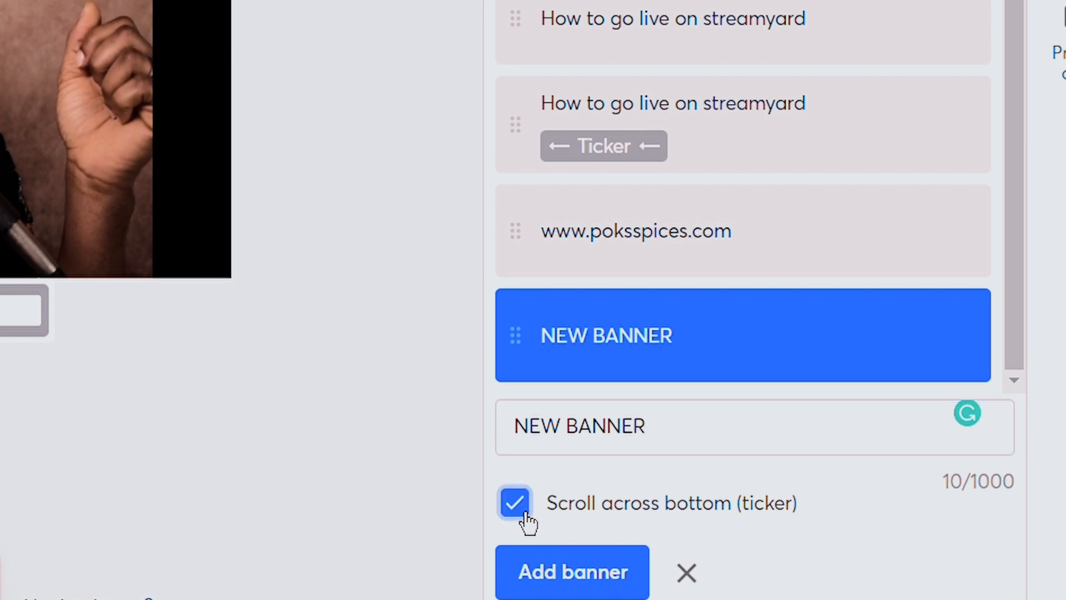
left_click(563, 582)
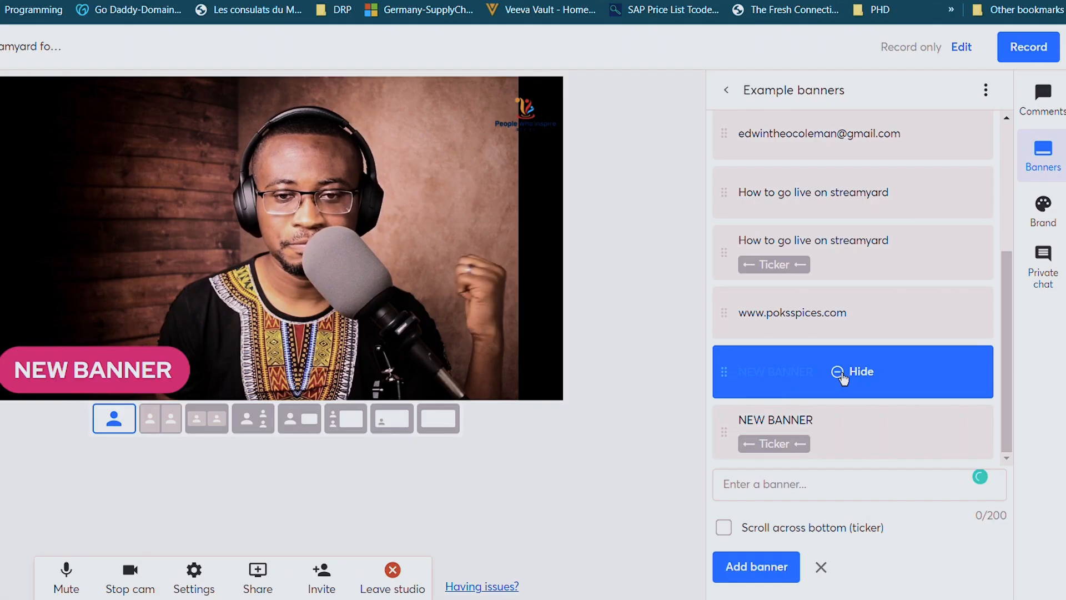
left_click(600, 235)
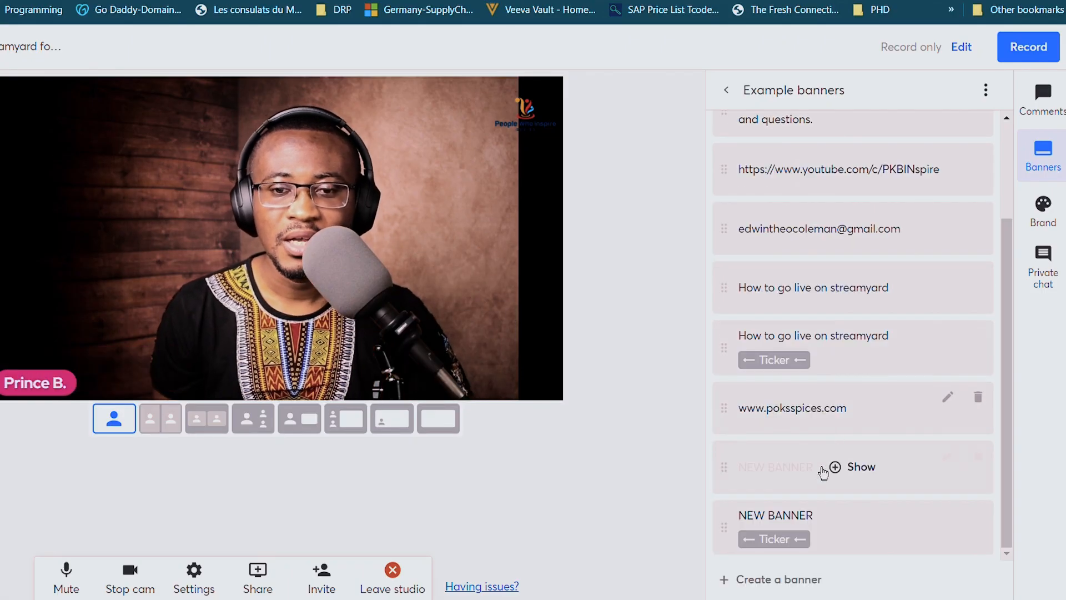
left_click(836, 525)
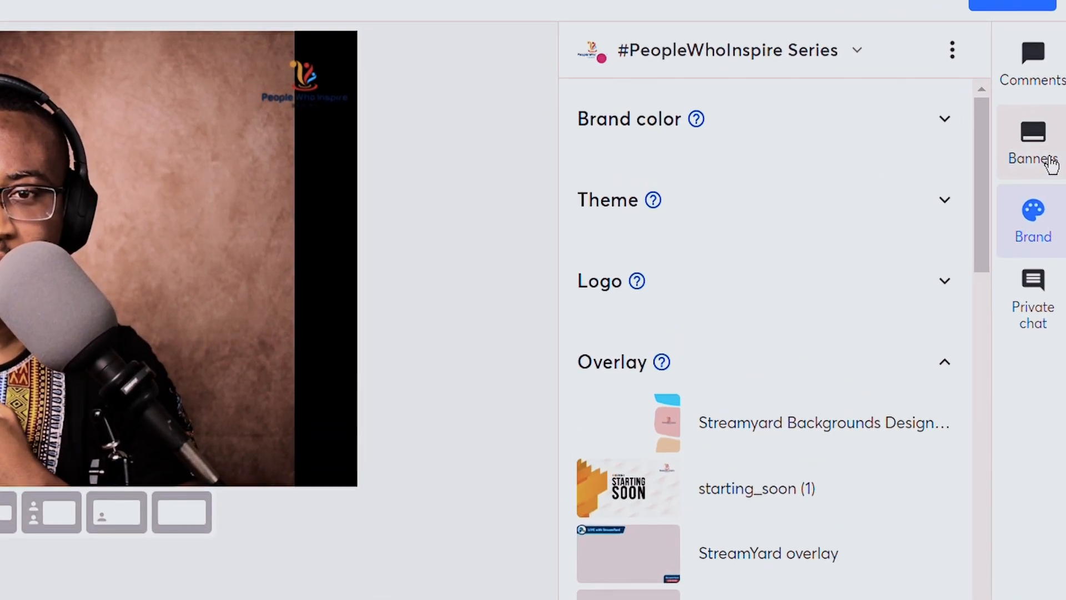
- Revisit the banner list and open the brand color picker for the #PeopleWhoInspire Series brand
left_click(1051, 165)
mouse_move(731, 567)
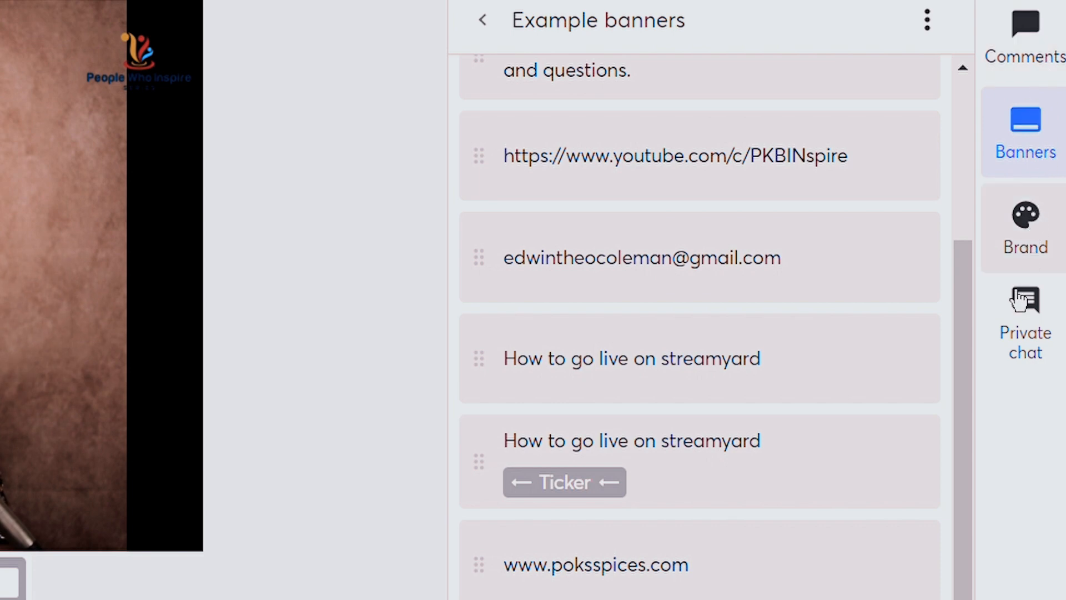
left_click(1027, 238)
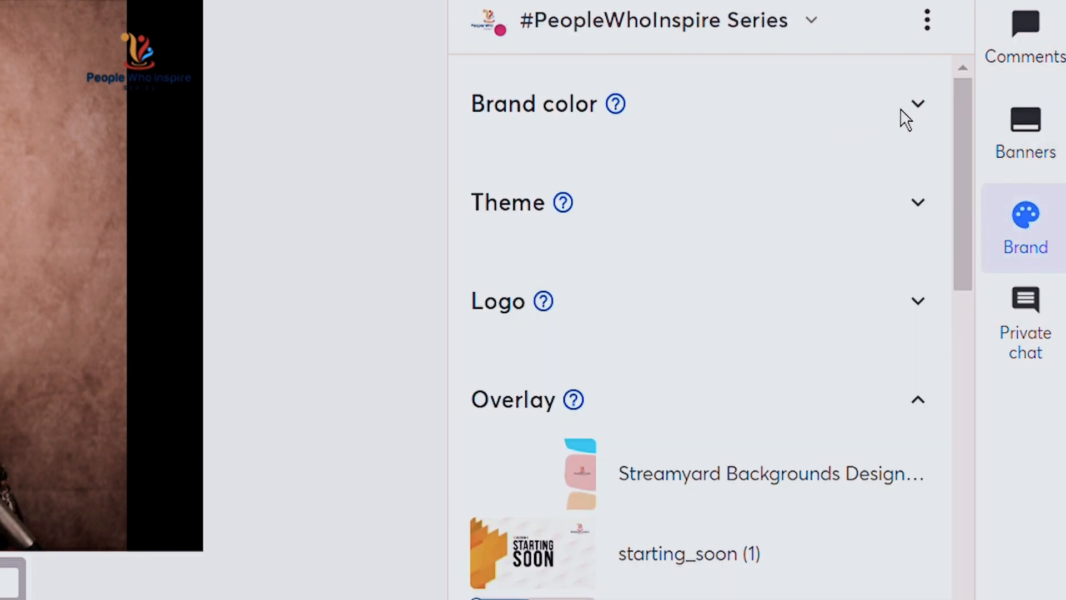
left_click(930, 123)
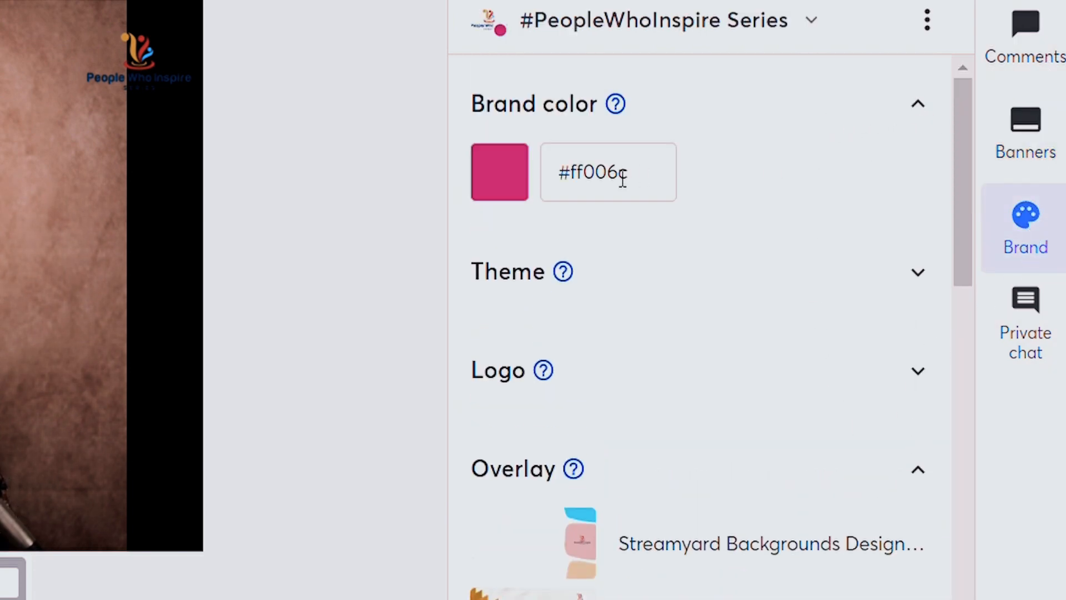
left_click(521, 197)
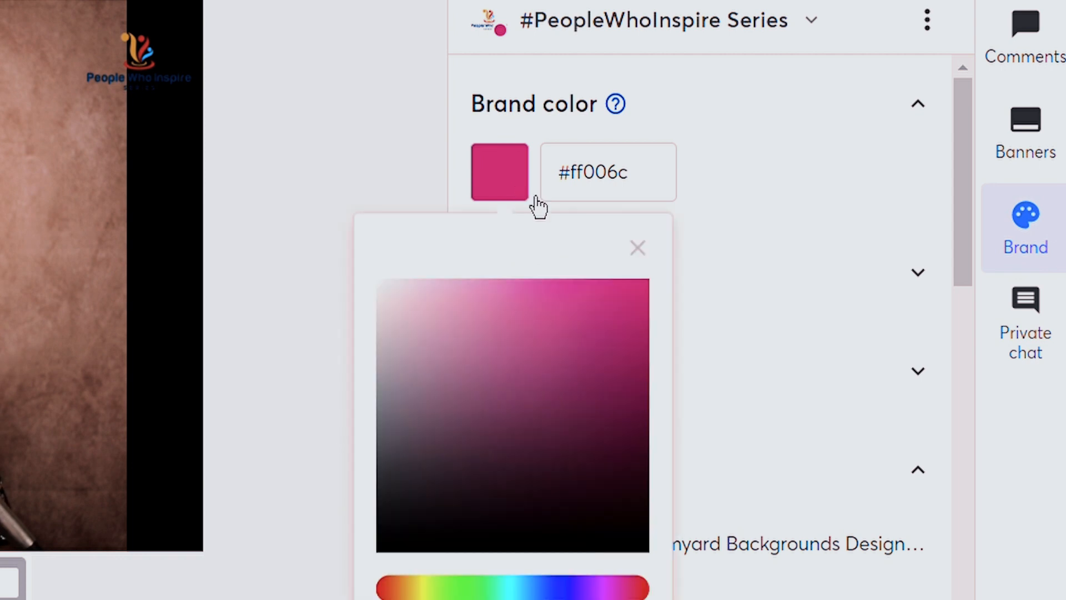
- Try dark and pale purple shades as the brand color, including #872950, #481229, #77626b and #c1a9b4
left_click(583, 424)
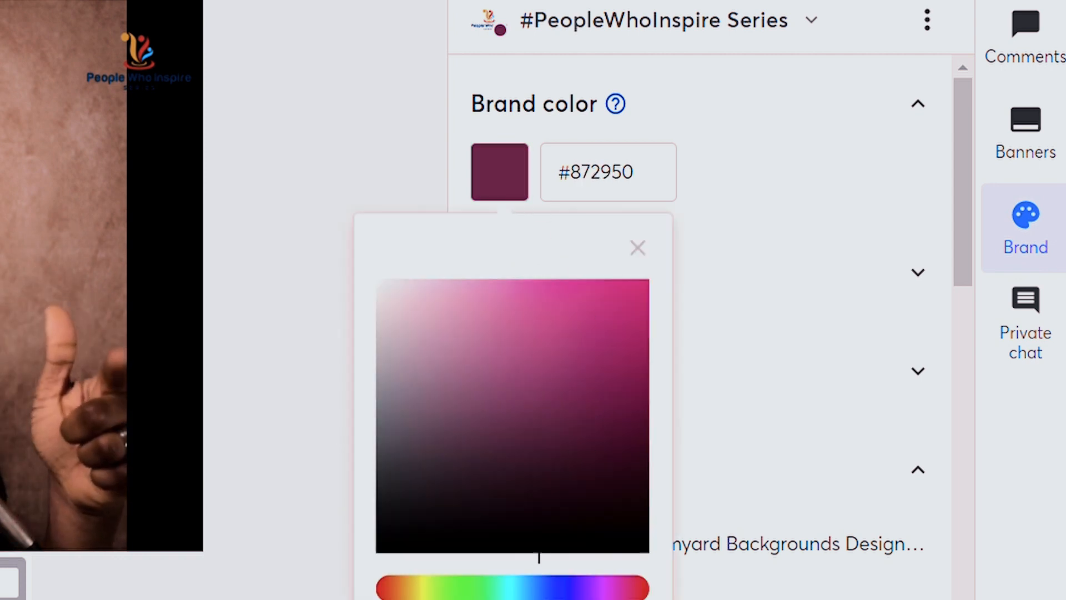
left_click(508, 501)
left_click(581, 475)
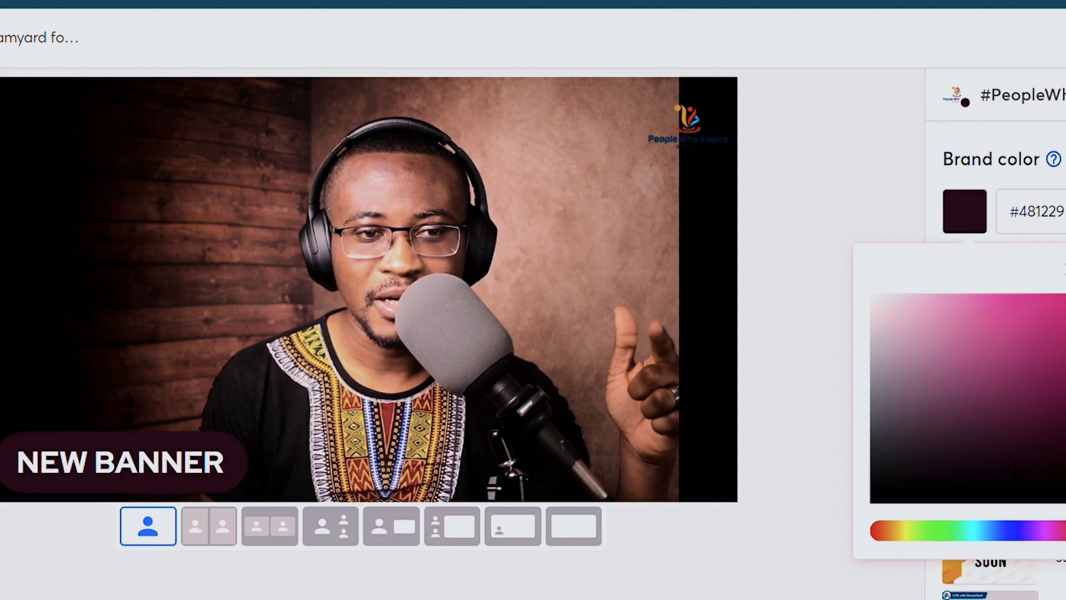
left_click(964, 494)
left_click(906, 439)
left_click(920, 418)
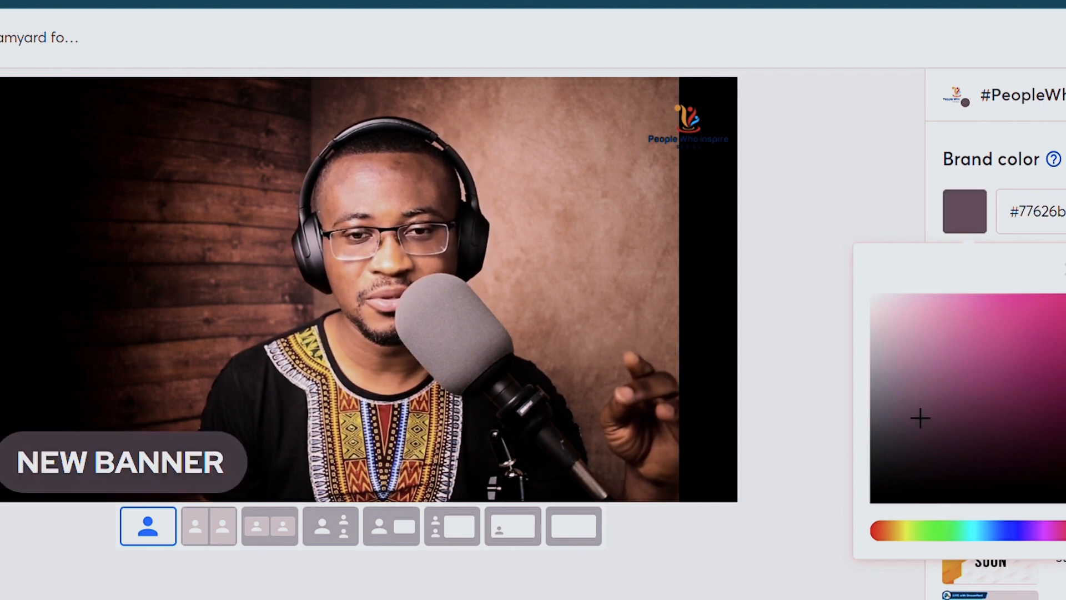
left_click(906, 357)
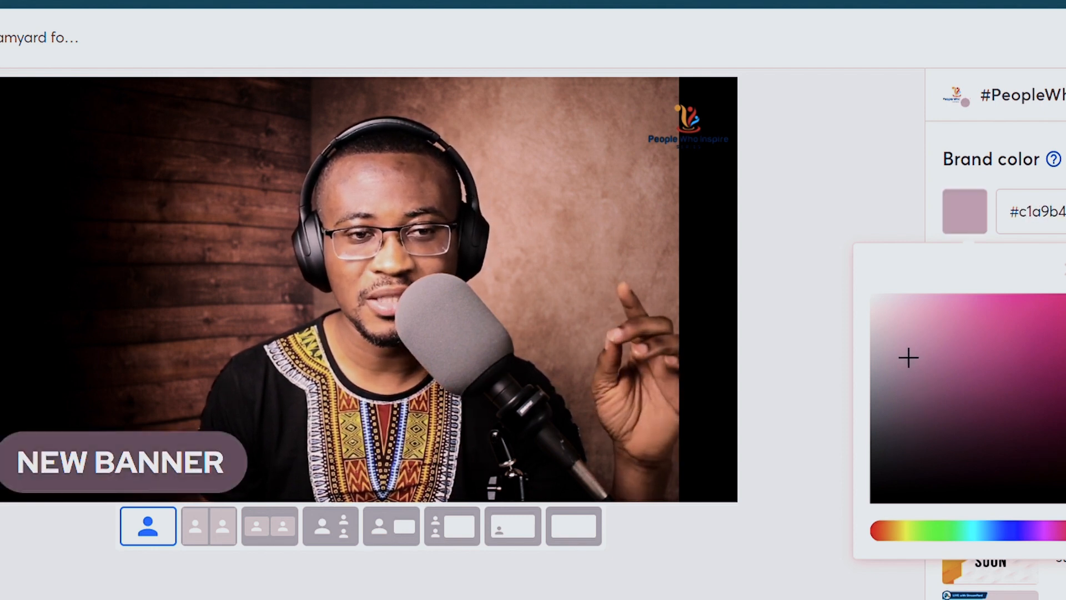
- Change the brand color to a bright green and close the color settings
left_click(942, 532)
left_click(1027, 442)
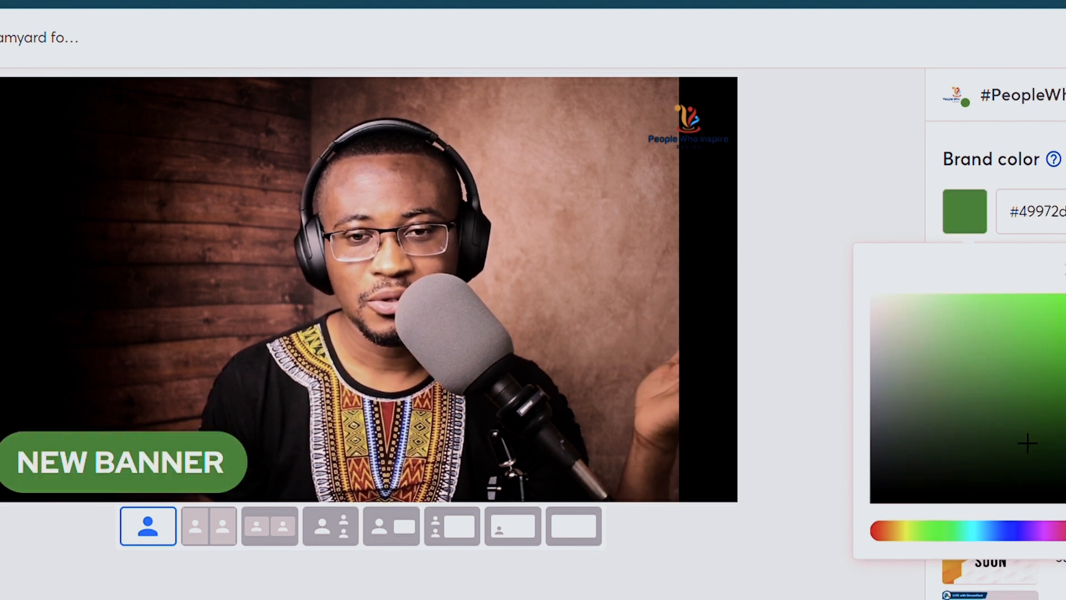
left_click(970, 534)
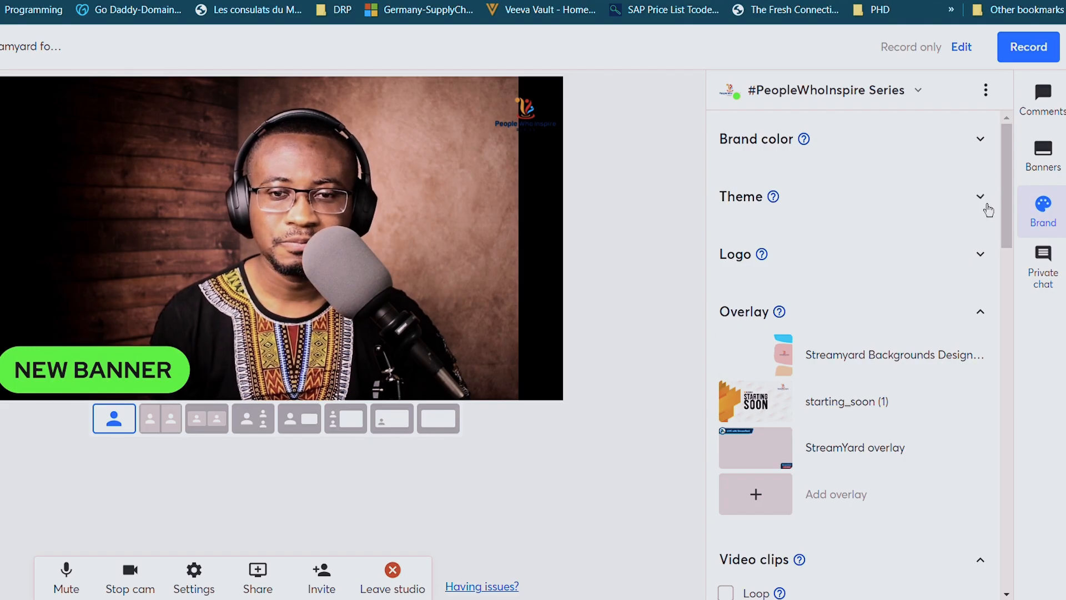
- Try the Classic, Minimal and Block themes on the banner and return to Bubble
left_click(980, 197)
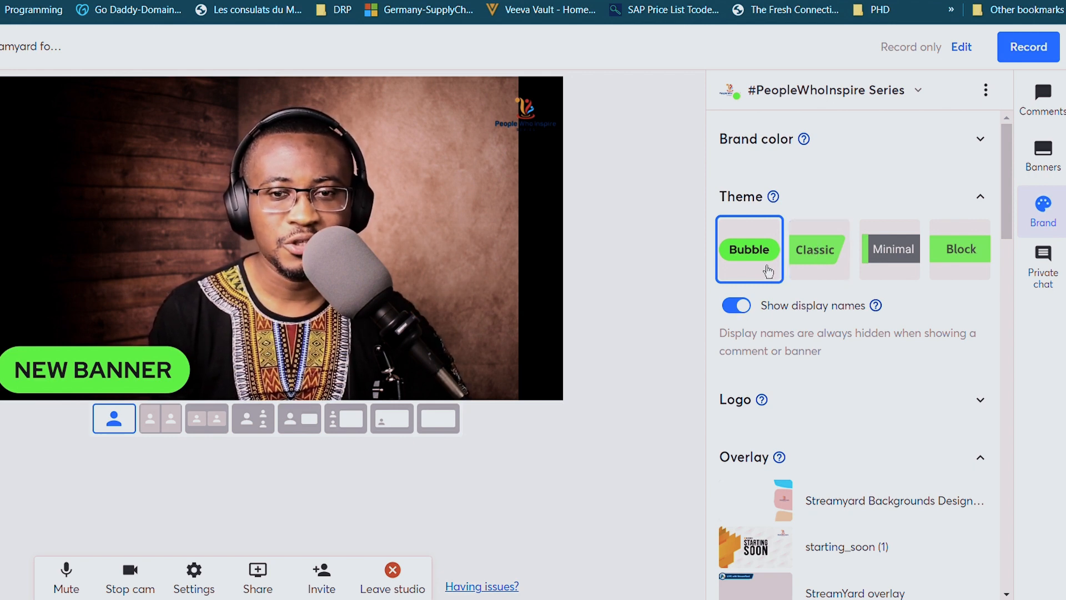
left_click(820, 269)
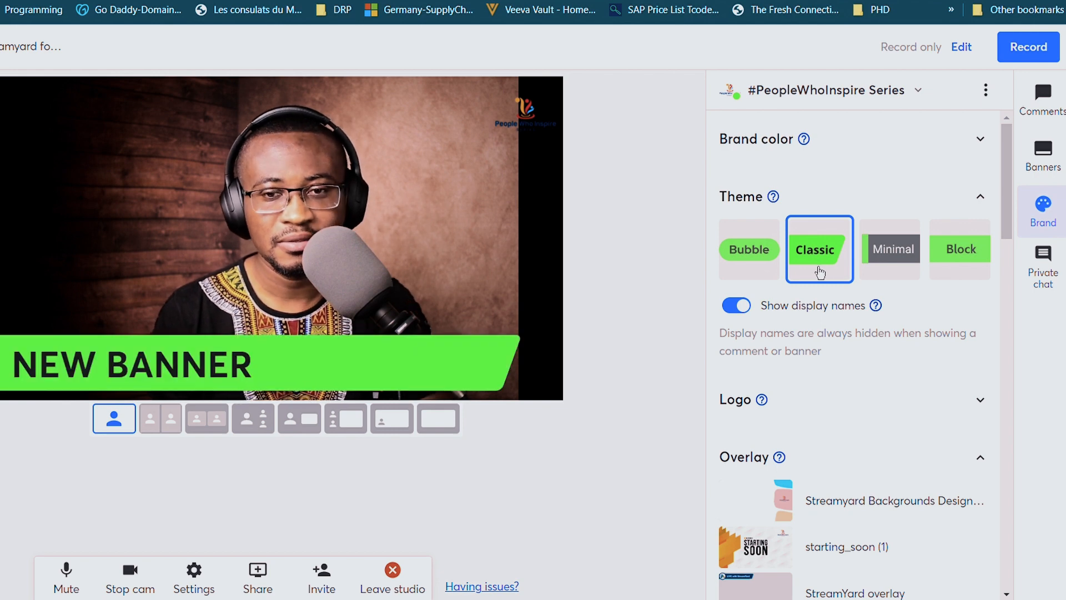
left_click(893, 254)
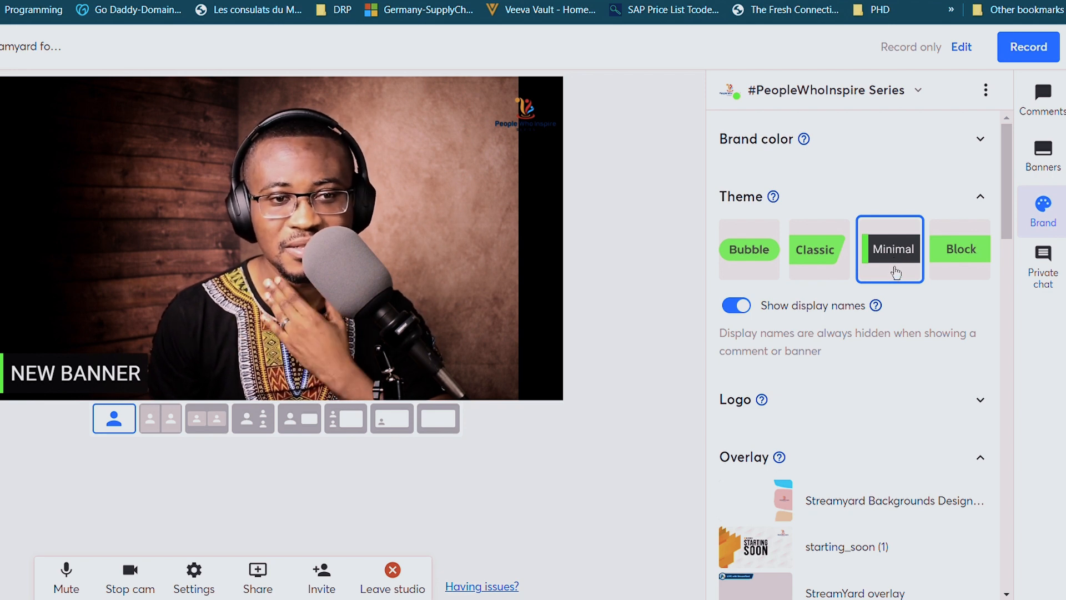
left_click(965, 258)
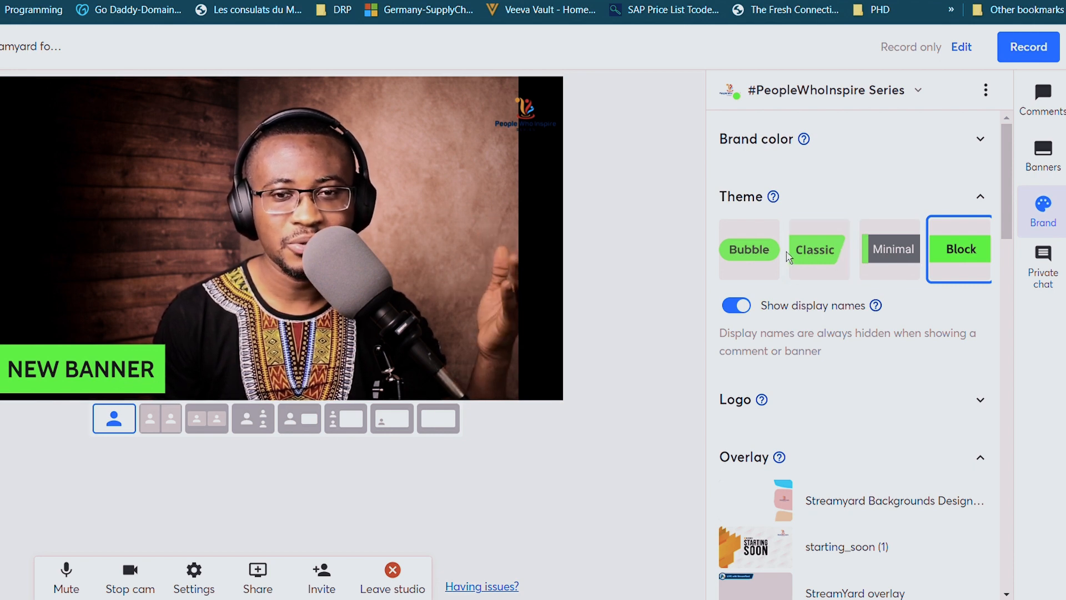
left_click(765, 265)
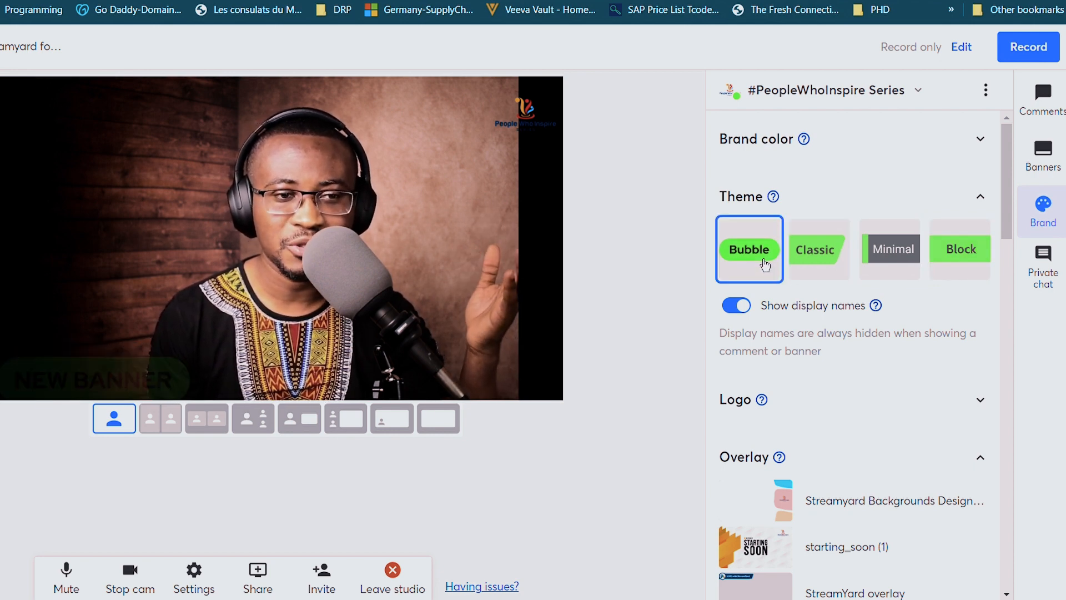
left_click(980, 196)
- Toggle the People Who Inspire Series logo off and on, and try the Powered by StreamYard logo
left_click(981, 255)
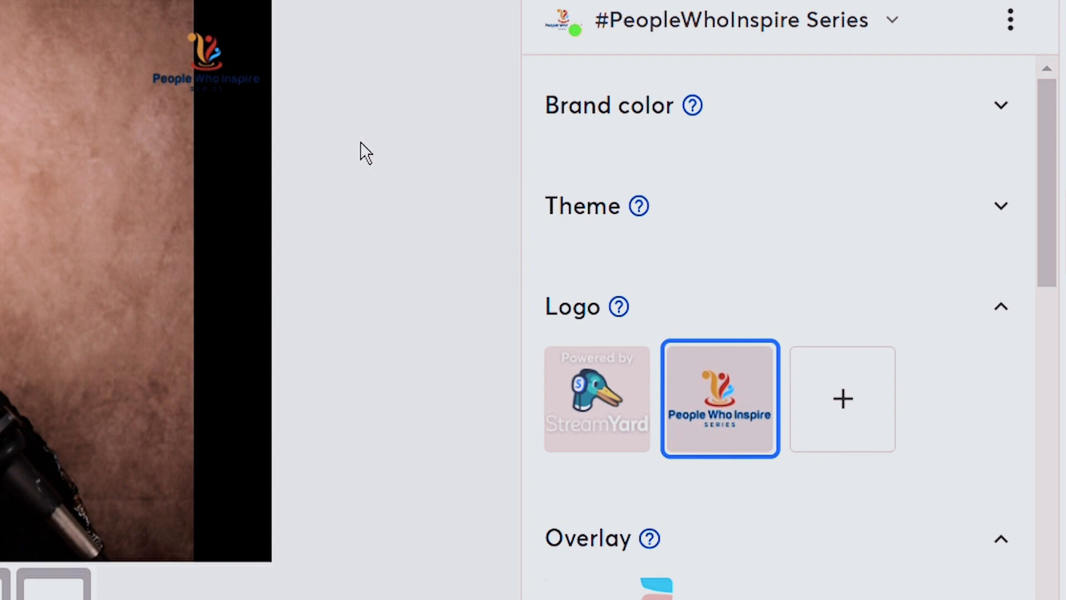
left_click(743, 424)
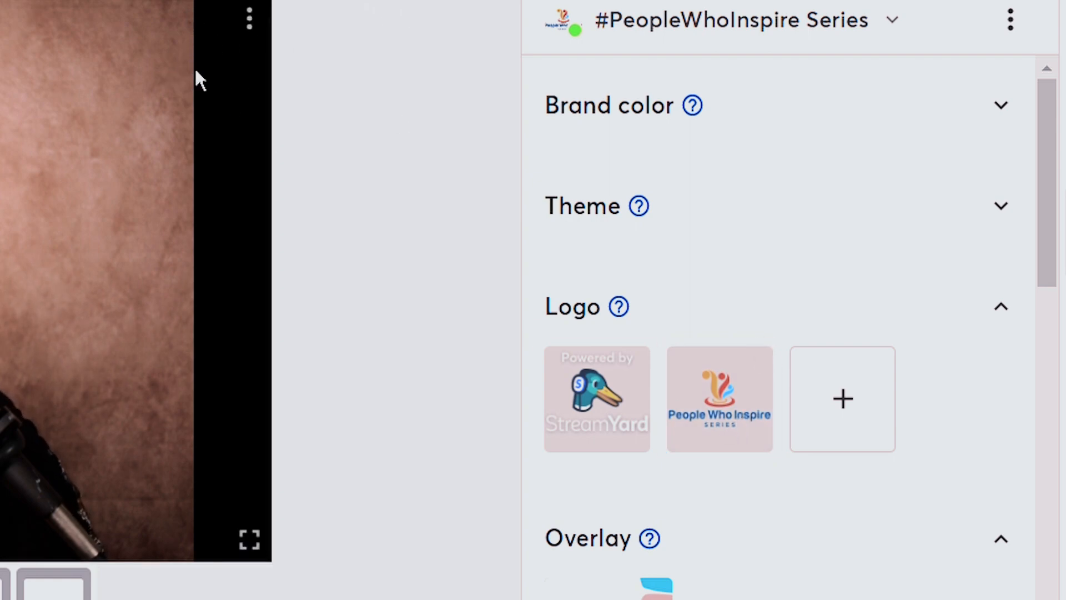
left_click(729, 428)
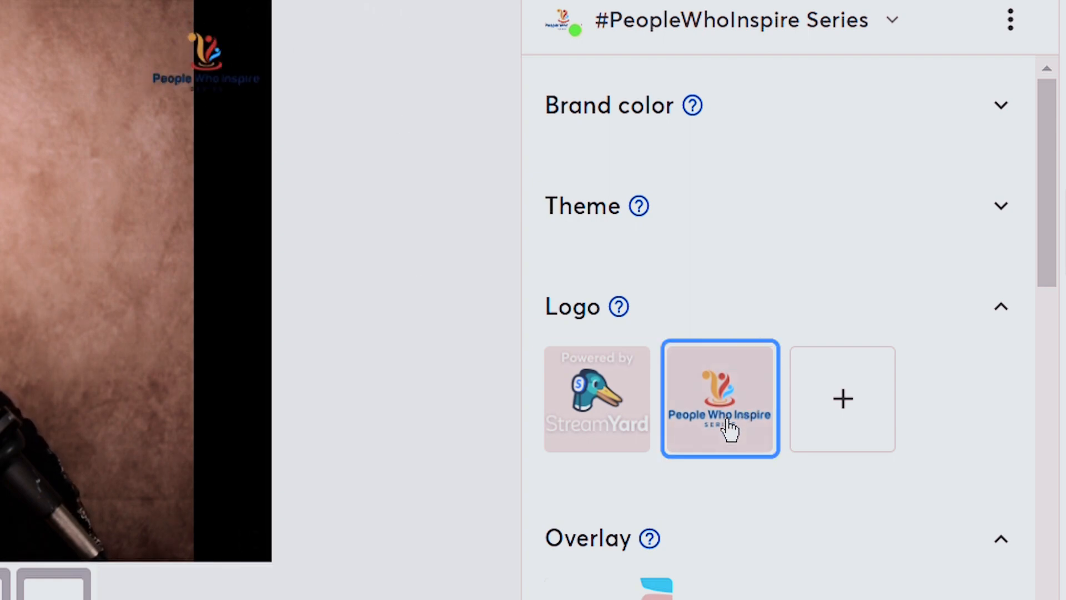
left_click(729, 429)
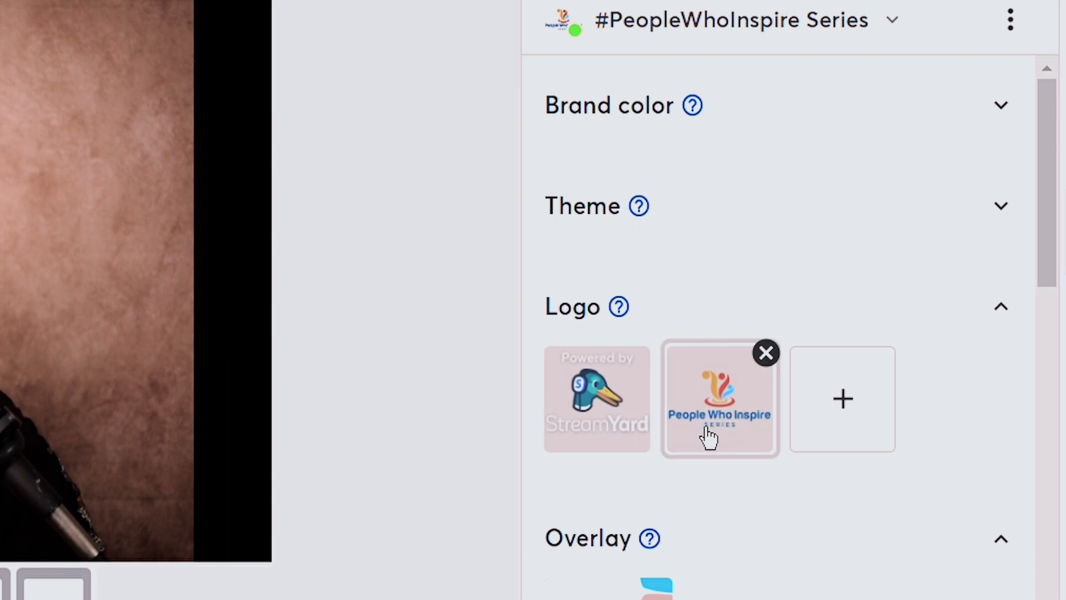
left_click(617, 423)
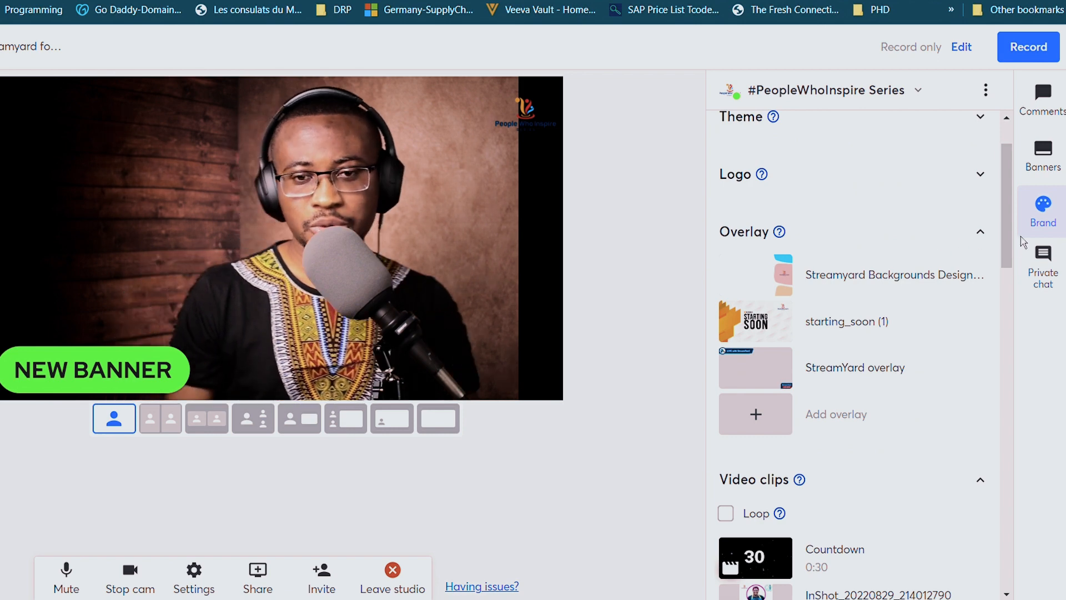
- Show the starting_soon (1) overlay on the stream
mouse_move(978, 308)
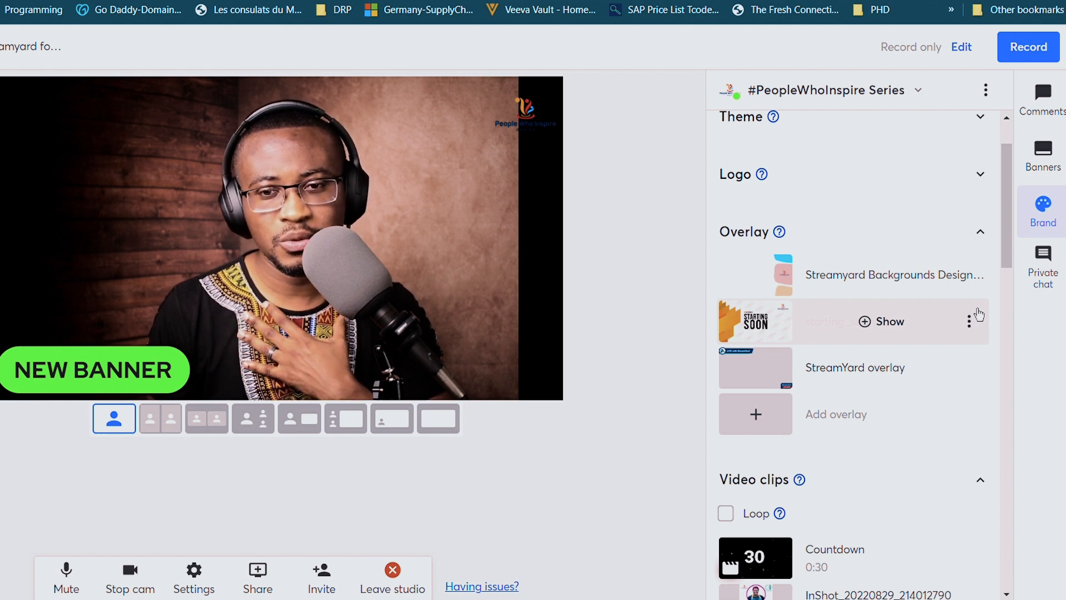
mouse_move(926, 362)
mouse_move(925, 329)
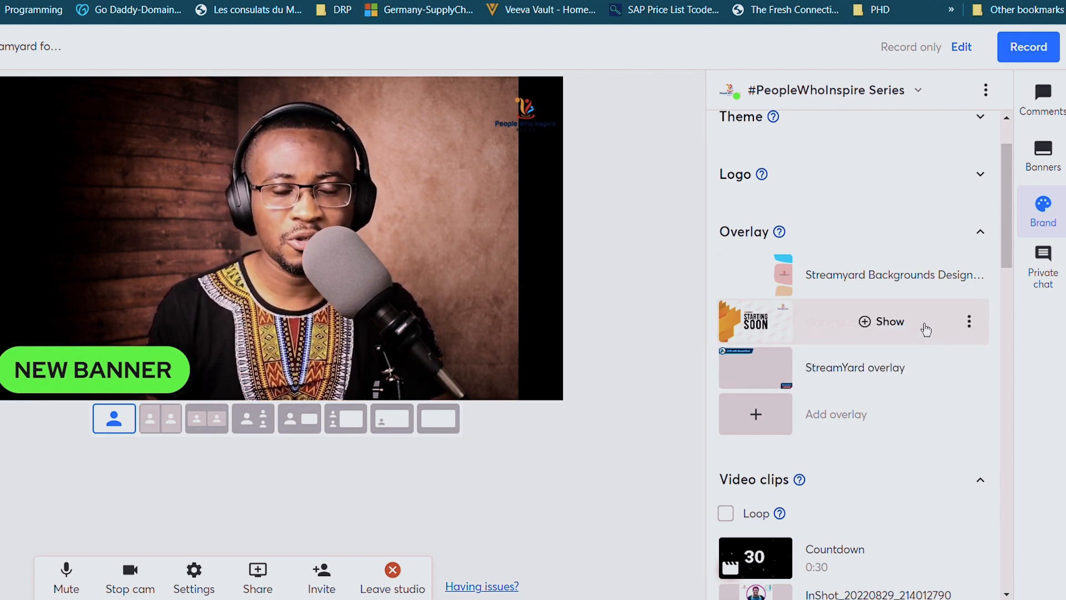
mouse_move(927, 295)
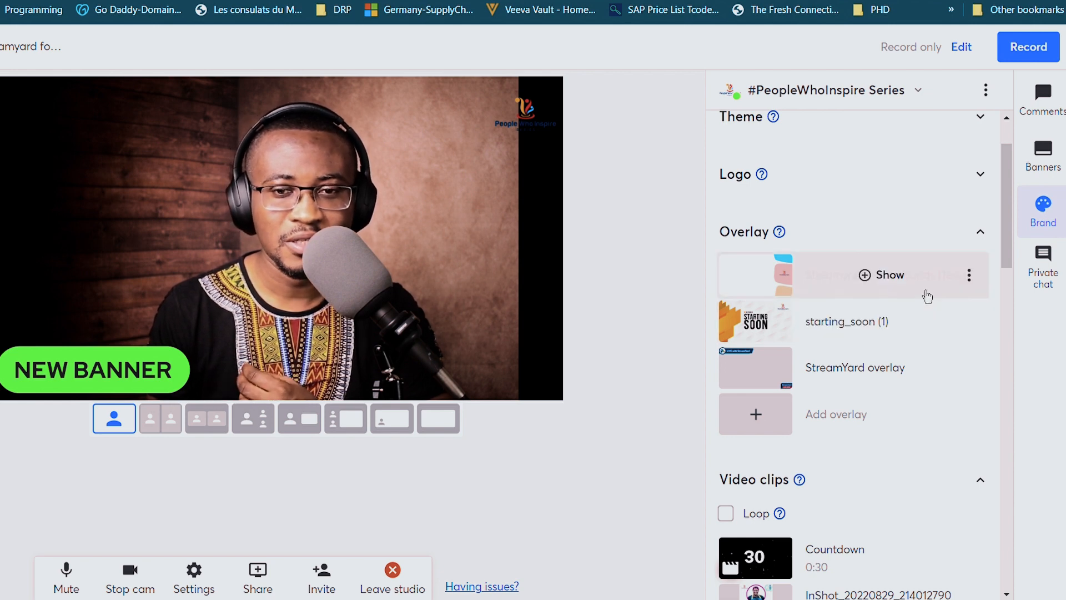
left_click(905, 340)
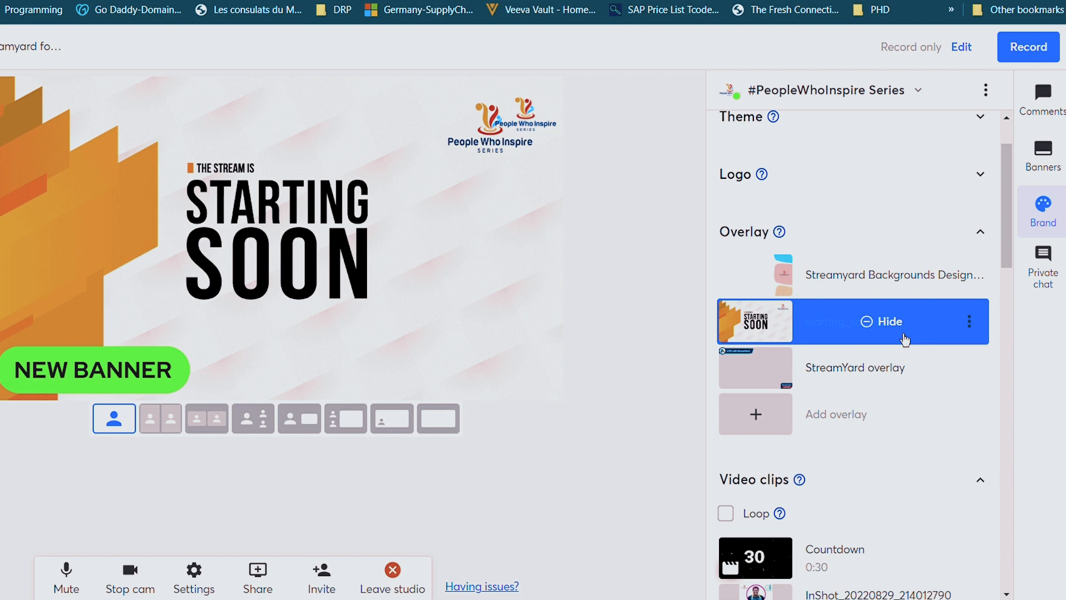
scroll(923, 292, "up", 2)
scroll(923, 295, "down", 4)
scroll(926, 294, "up", 4)
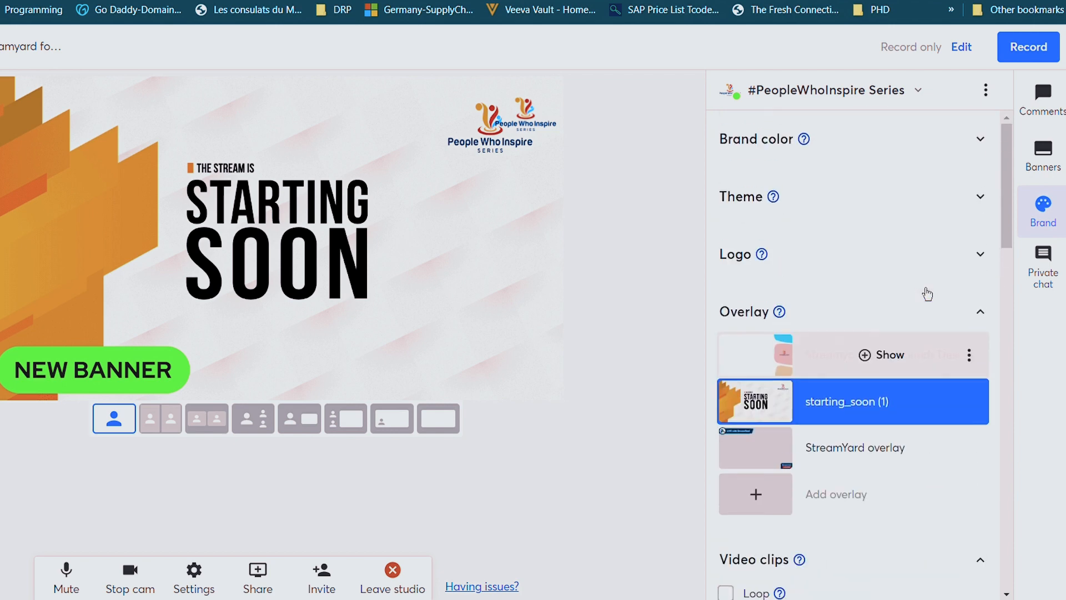
- Hide the NEW BANNER banner that is currently on the stream
scroll(916, 324, "down", 2)
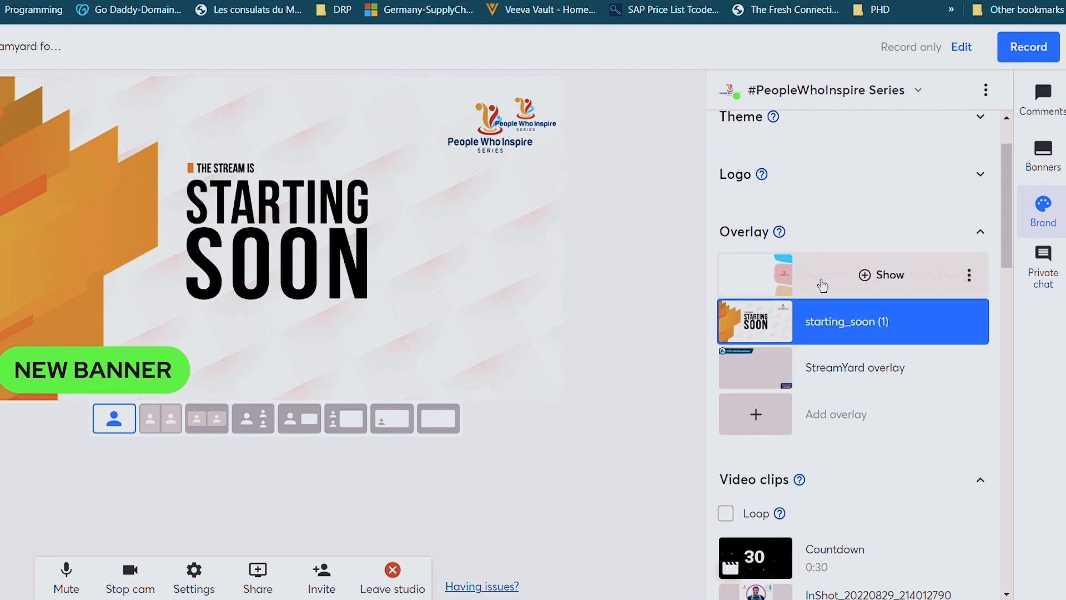
scroll(863, 320, "up", 1)
scroll(868, 319, "down", 1)
scroll(869, 319, "up", 2)
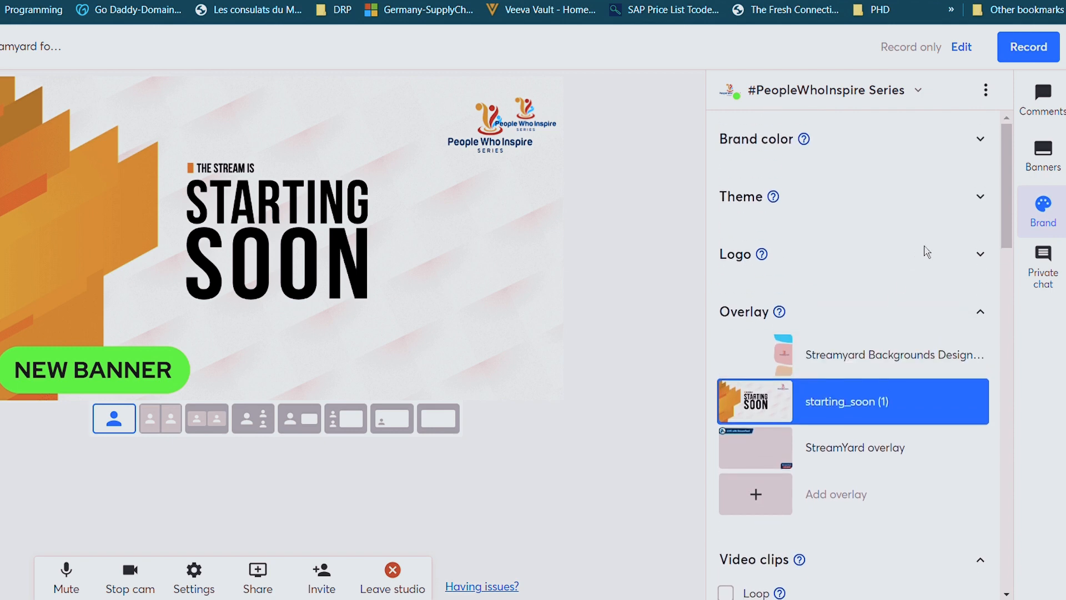
left_click(1044, 167)
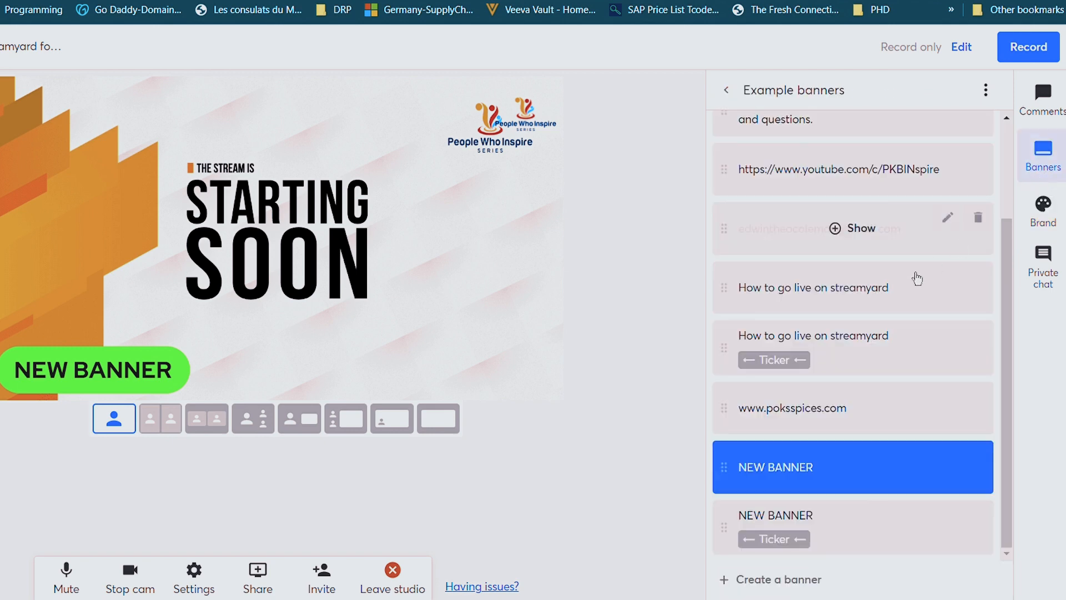
left_click(812, 469)
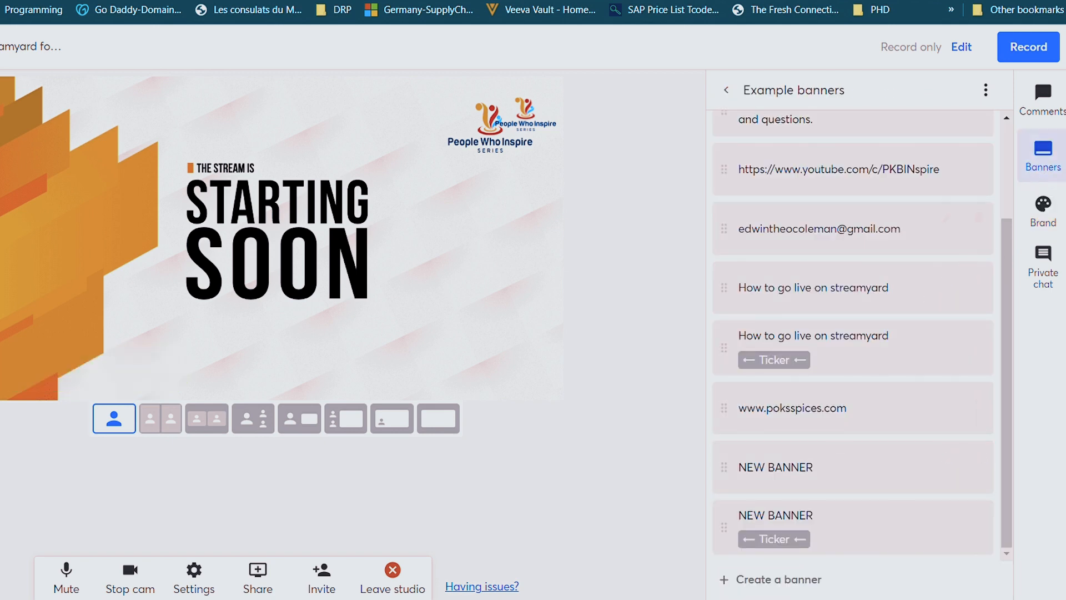
- Remove the People Who Inspire Series logo from the stream and collapse the logo settings
left_click(1054, 227)
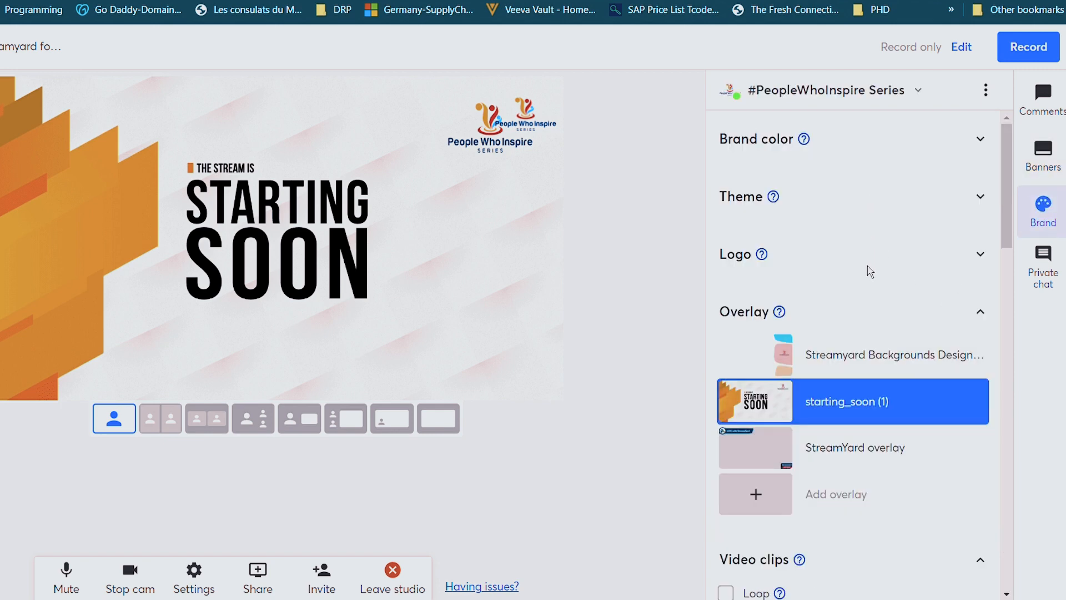
left_click(980, 255)
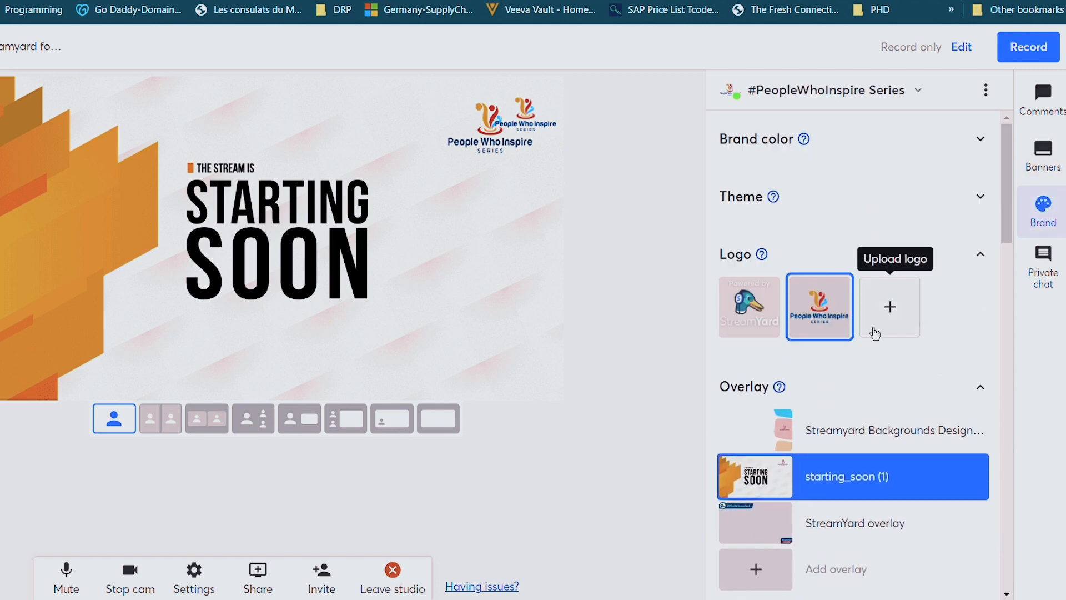
left_click(842, 329)
left_click(986, 258)
- Hide the starting_soon (1) overlay, try the StreamYard overlay on and off, and collapse the overlay settings
mouse_move(873, 418)
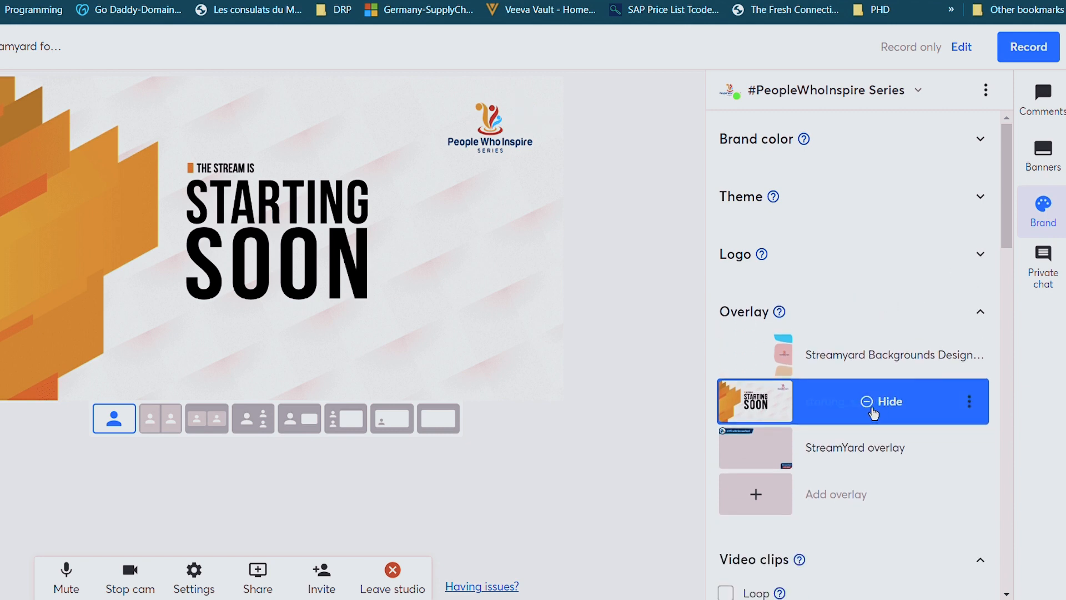
left_click(874, 414)
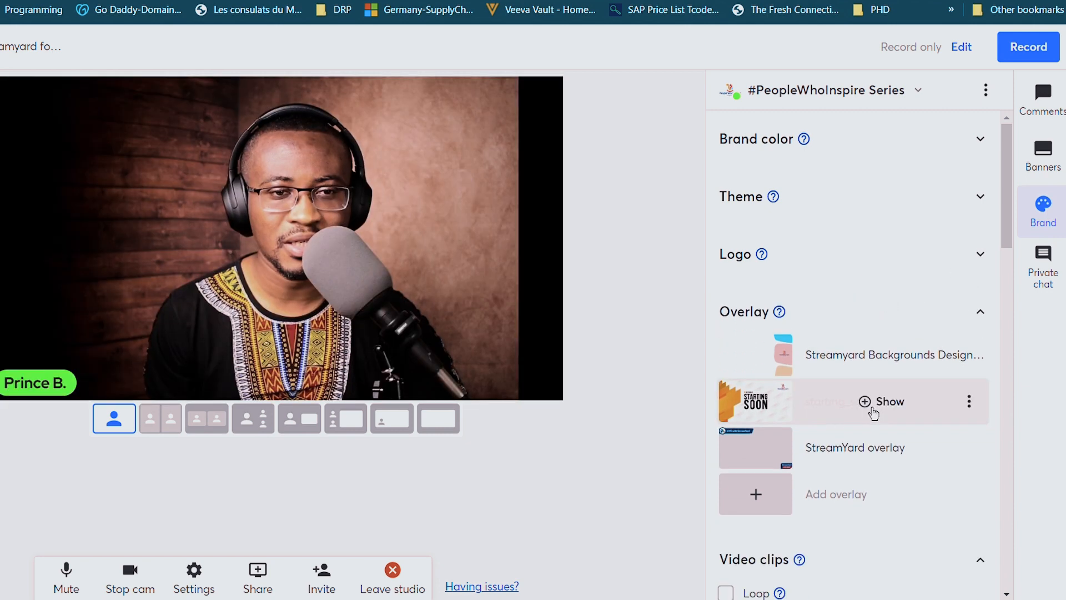
left_click(860, 463)
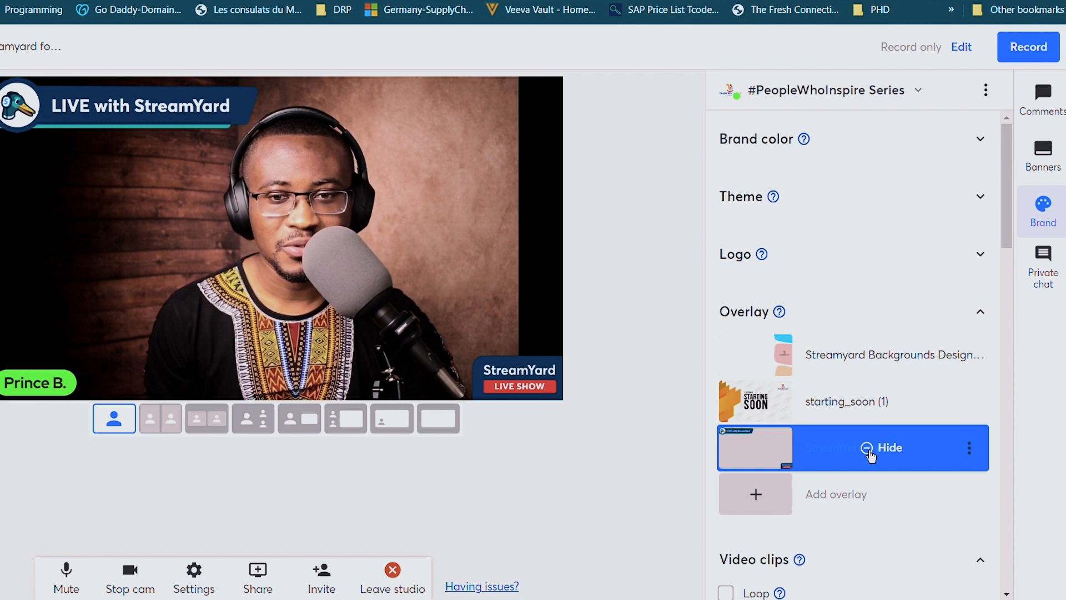
left_click(870, 455)
left_click(983, 314)
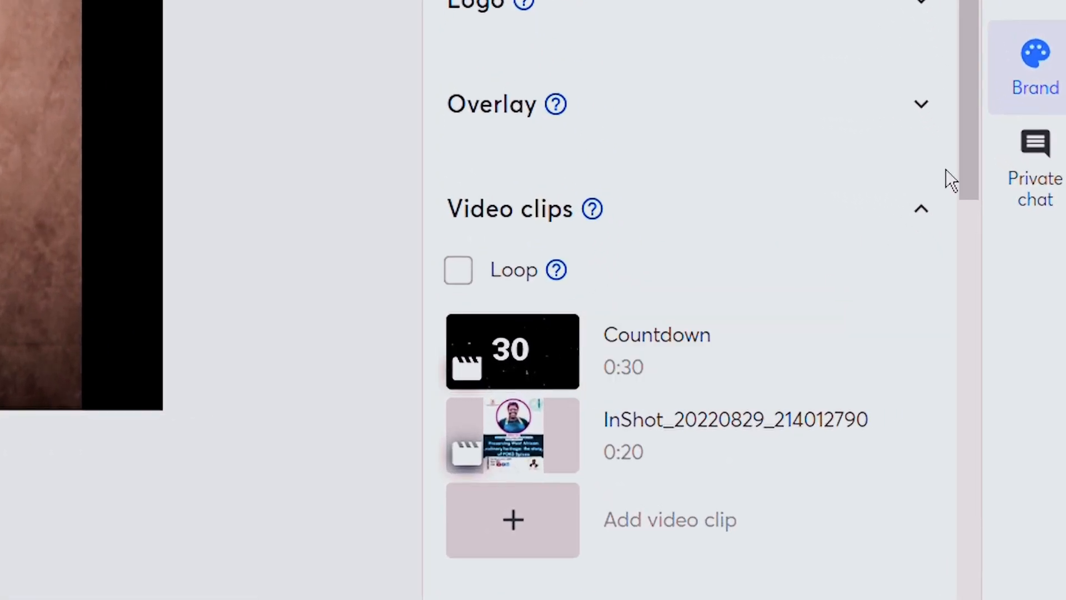
- Play the 30-second Countdown video clip on the stream and stop it before it ends
scroll(898, 281, "down", 2)
scroll(898, 281, "up", 2)
scroll(894, 282, "down", 2)
scroll(892, 283, "up", 2)
mouse_move(782, 392)
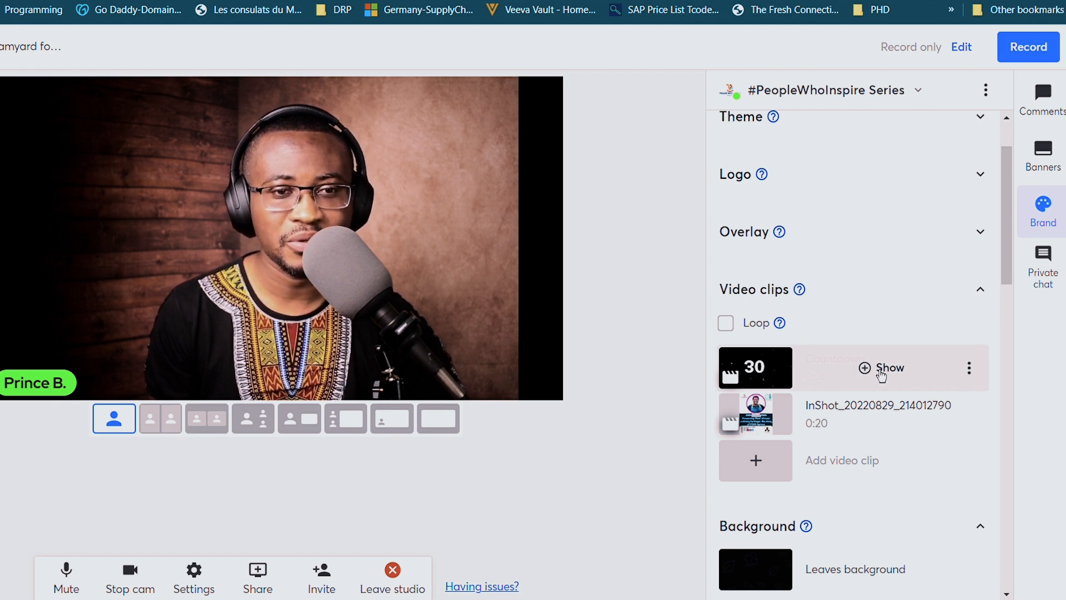
left_click(881, 372)
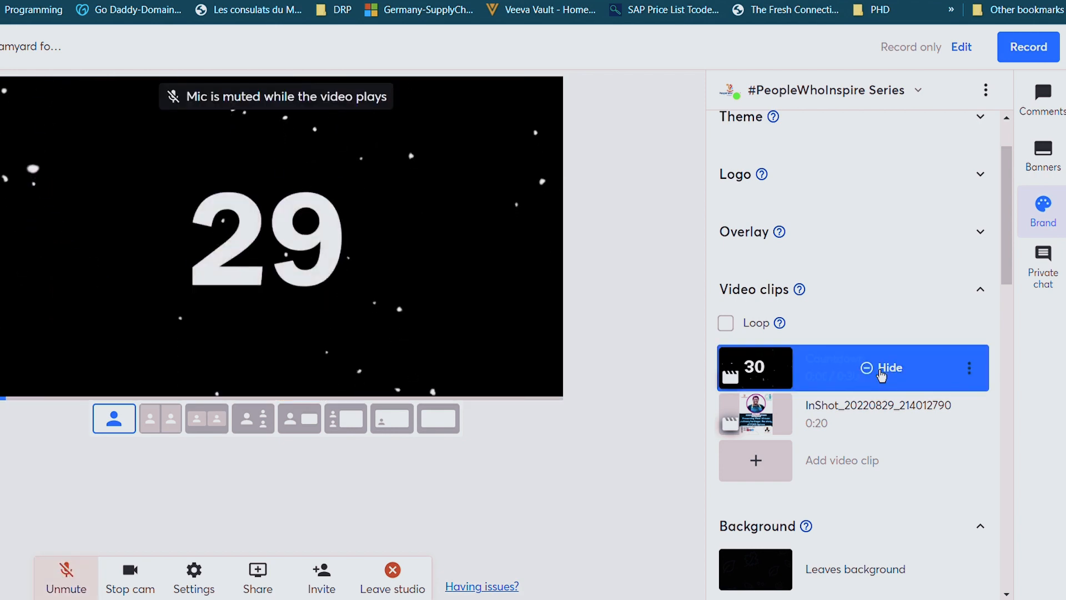
mouse_move(877, 370)
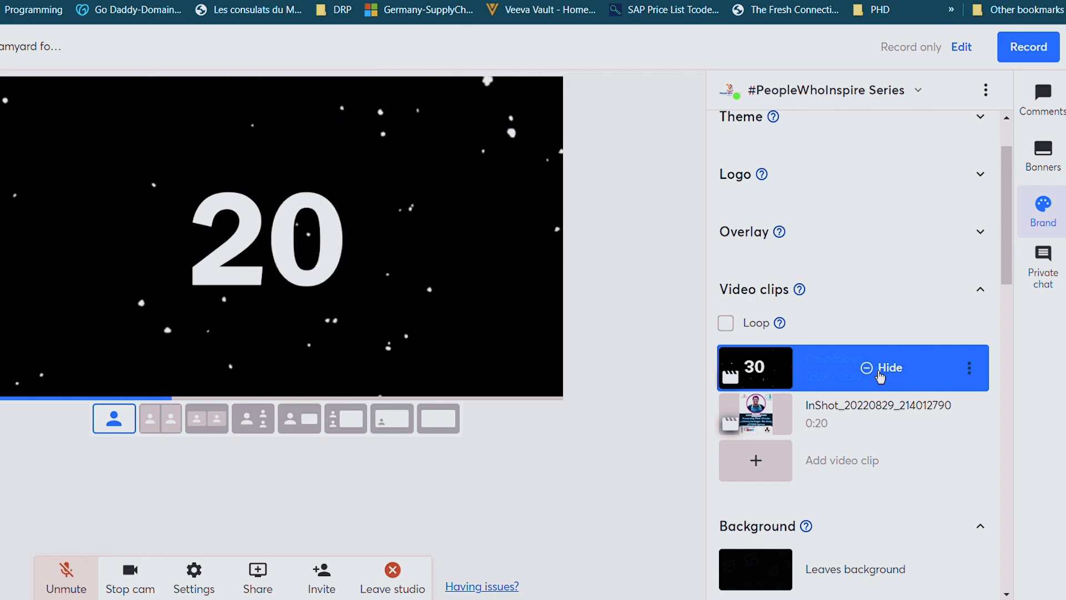
left_click(879, 368)
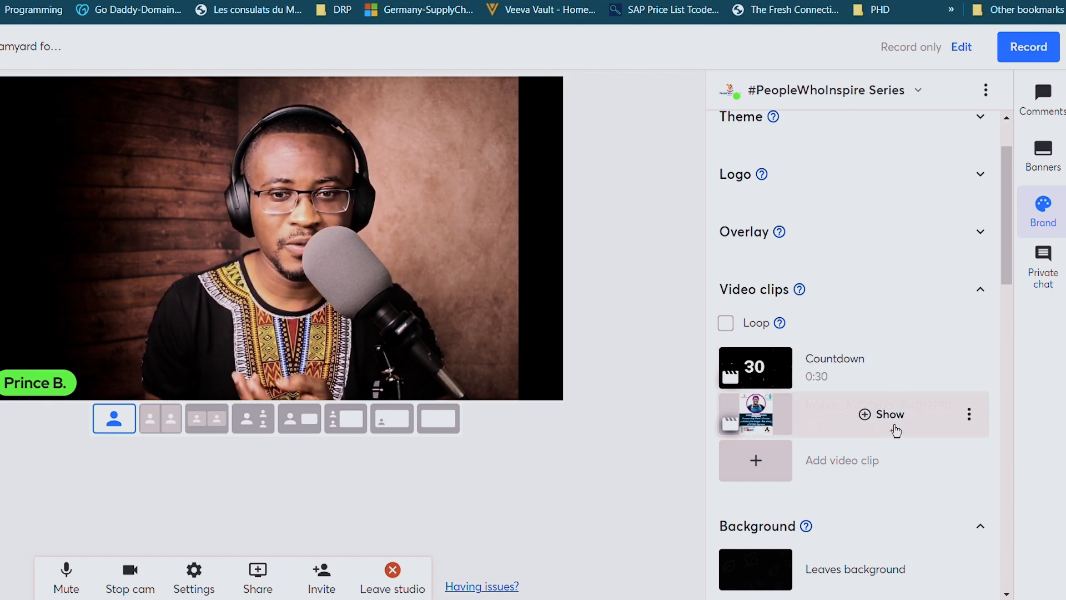
- Reopen the overlay settings and show the Streamyard Backgrounds Design overlay on the stream
scroll(896, 430, "up", 2)
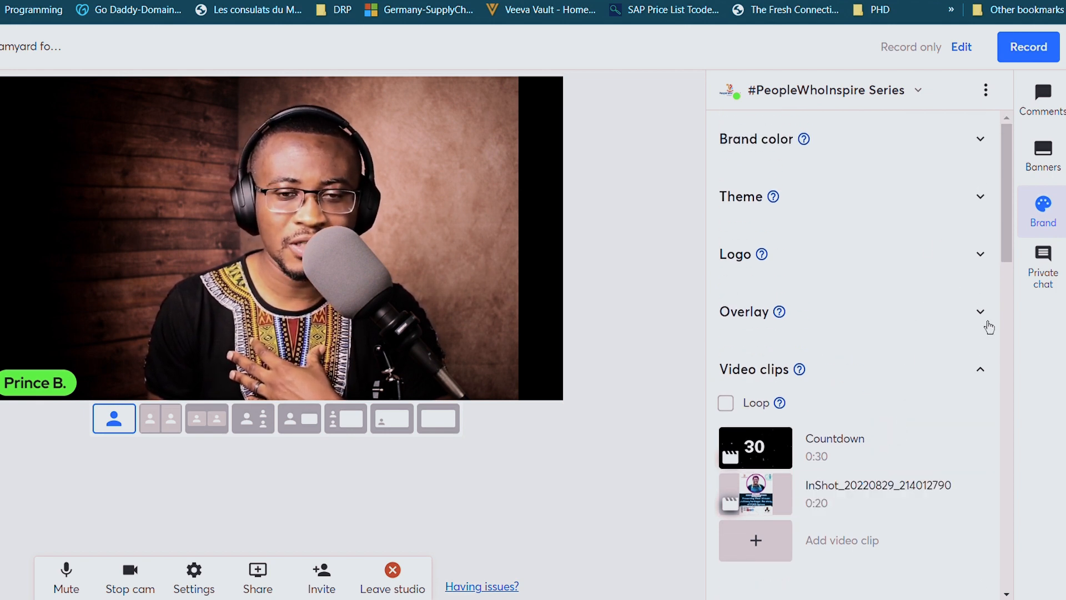
left_click(985, 322)
scroll(943, 305, "down", 3)
left_click(870, 196)
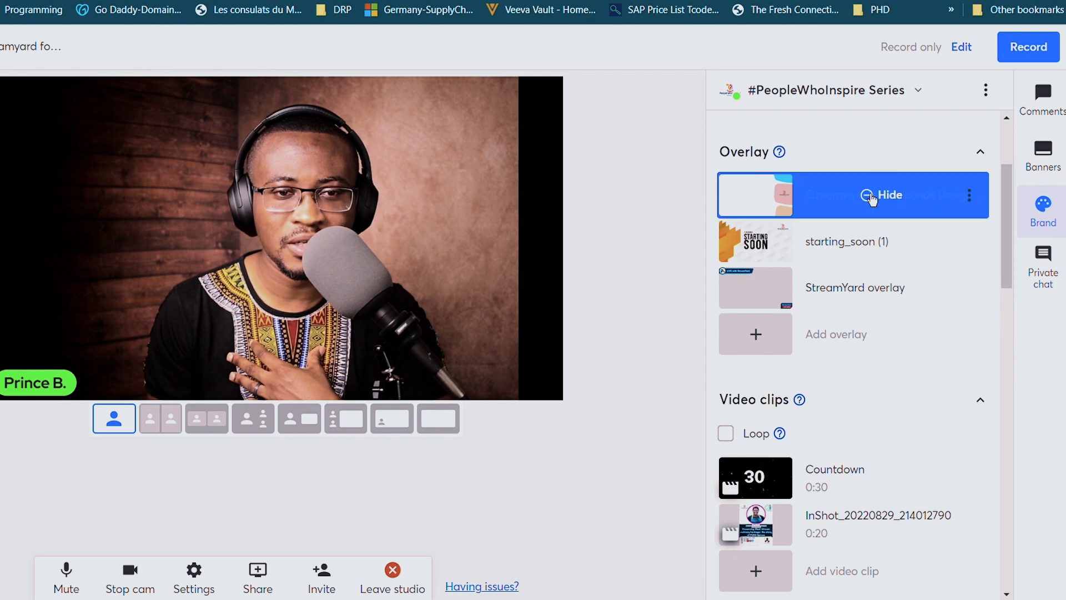
- Play the InShot_20220829_214012790 video clip together with the overlay and toggle the Loop option for video clips
scroll(868, 358, "down", 5)
scroll(867, 367, "up", 3)
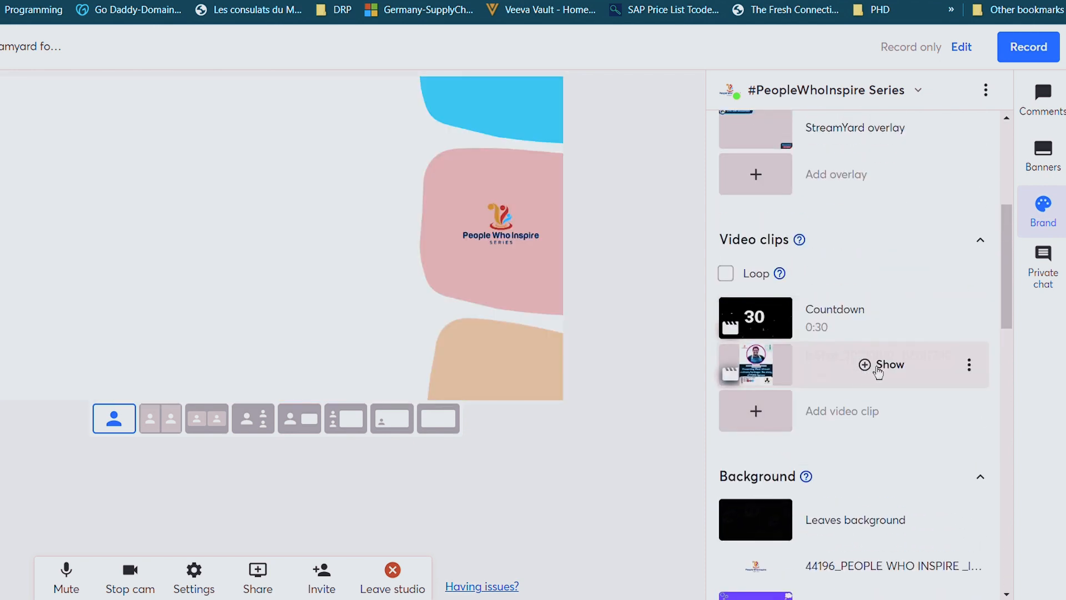
left_click(879, 368)
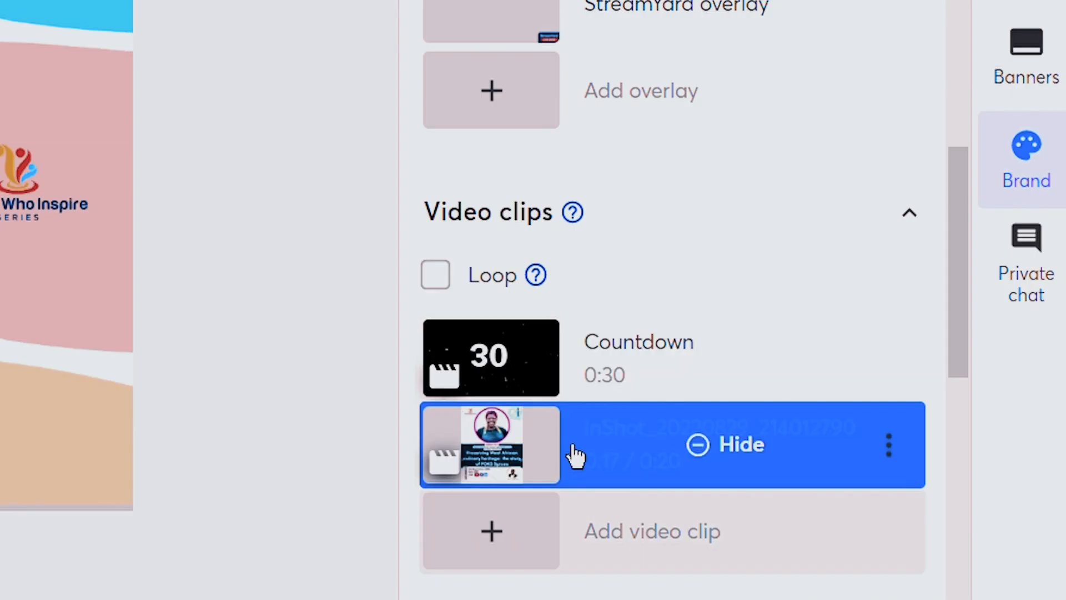
left_click(444, 286)
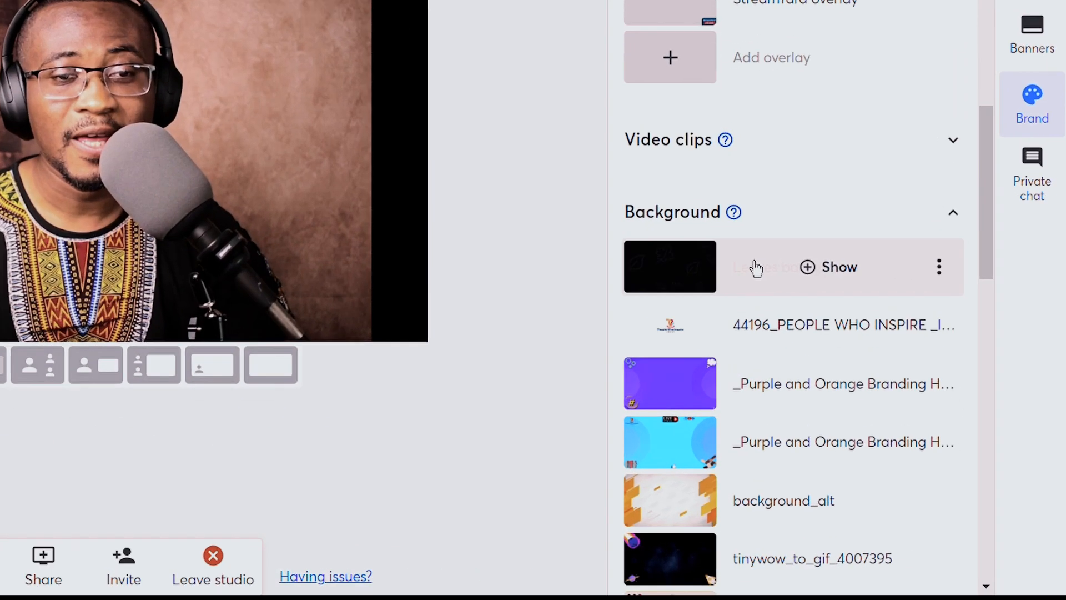
scroll(824, 341, "down", 5)
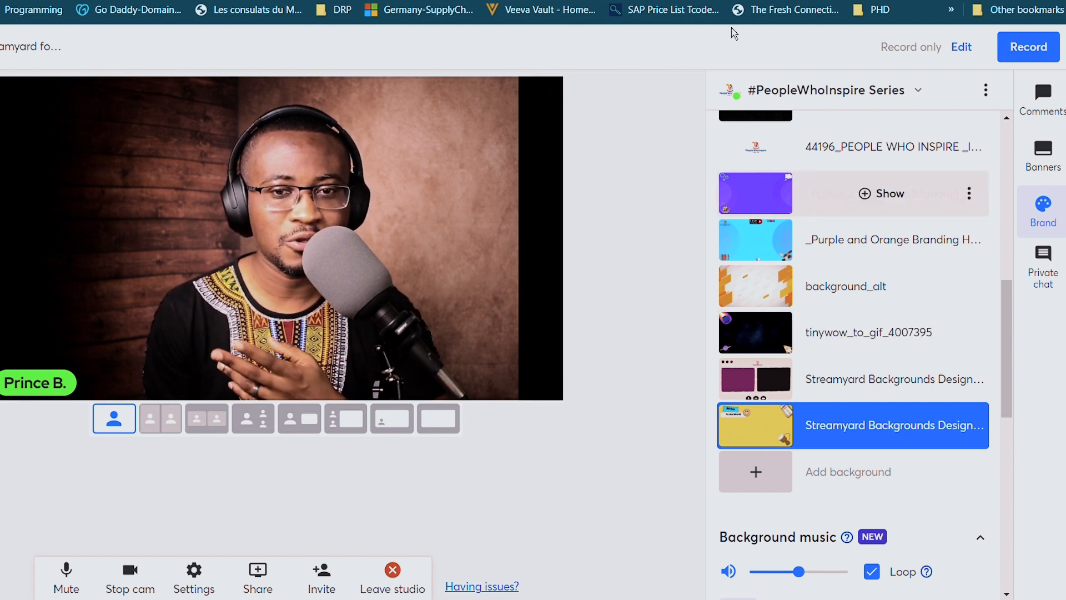
scroll(838, 226, "up", 3)
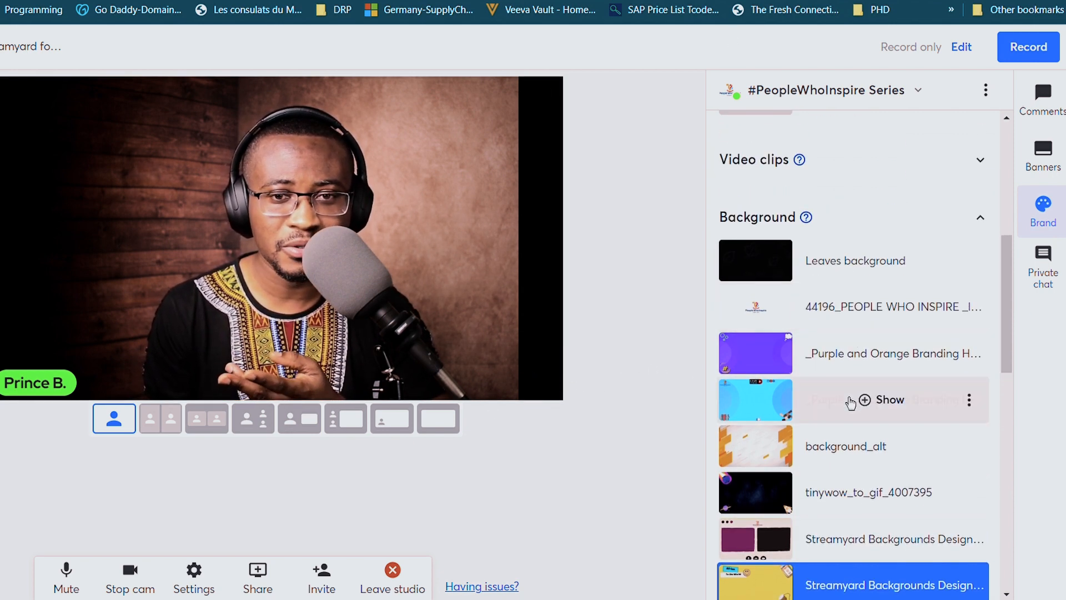
scroll(851, 402, "down", 3)
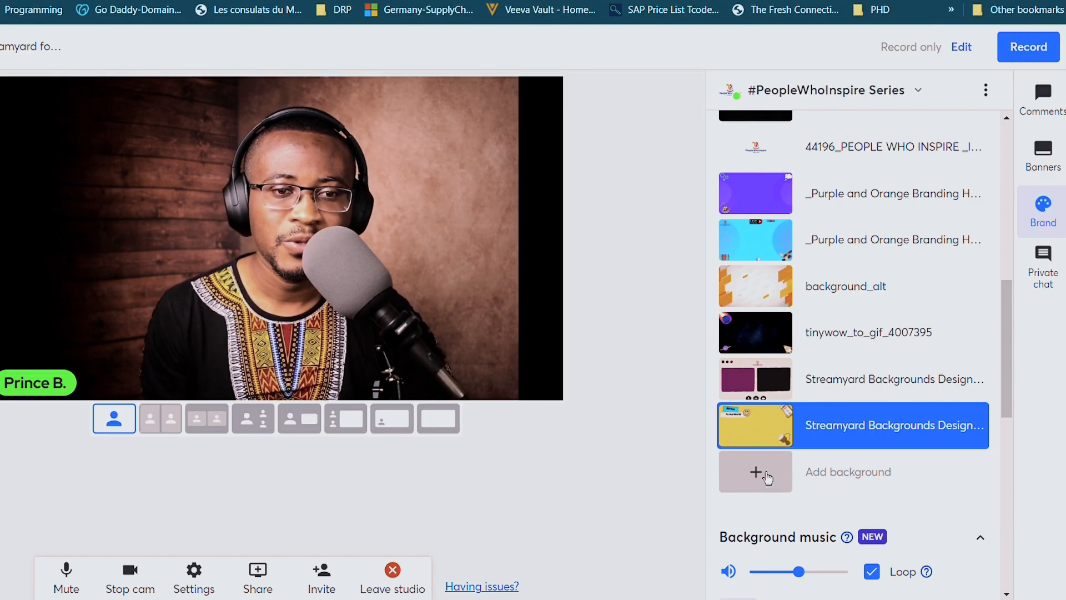
- Share the edw slides on the stream from the saved slide files
left_click(257, 574)
left_click(327, 447)
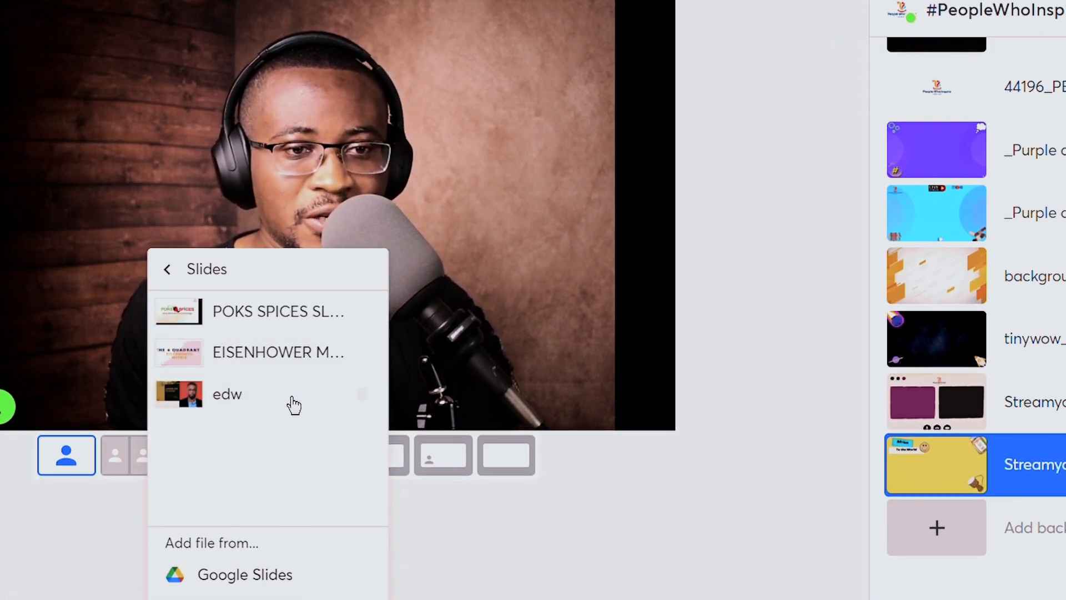
left_click(176, 273)
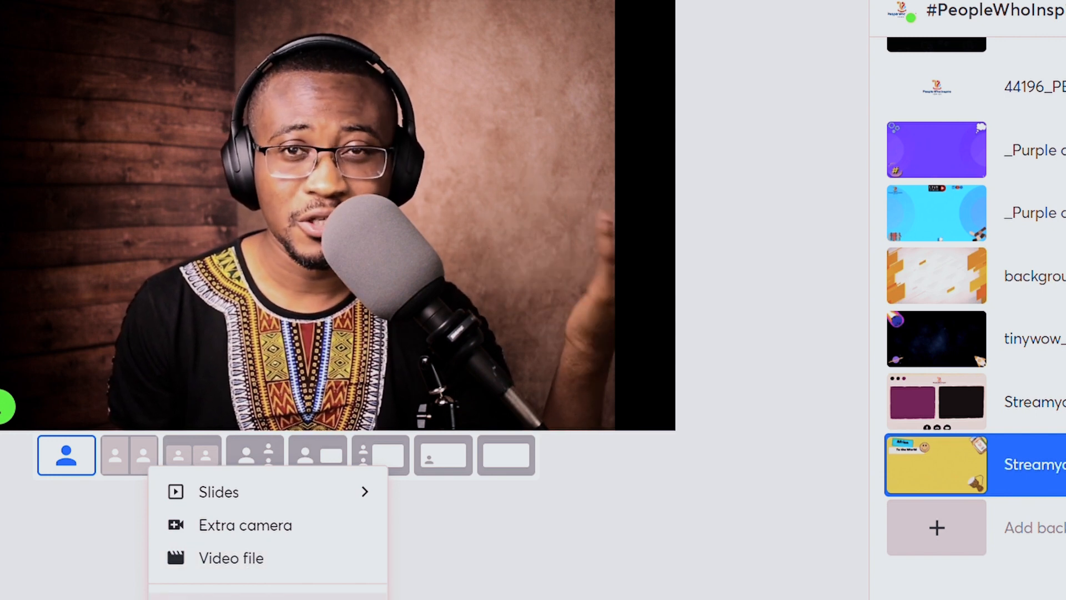
left_click(332, 498)
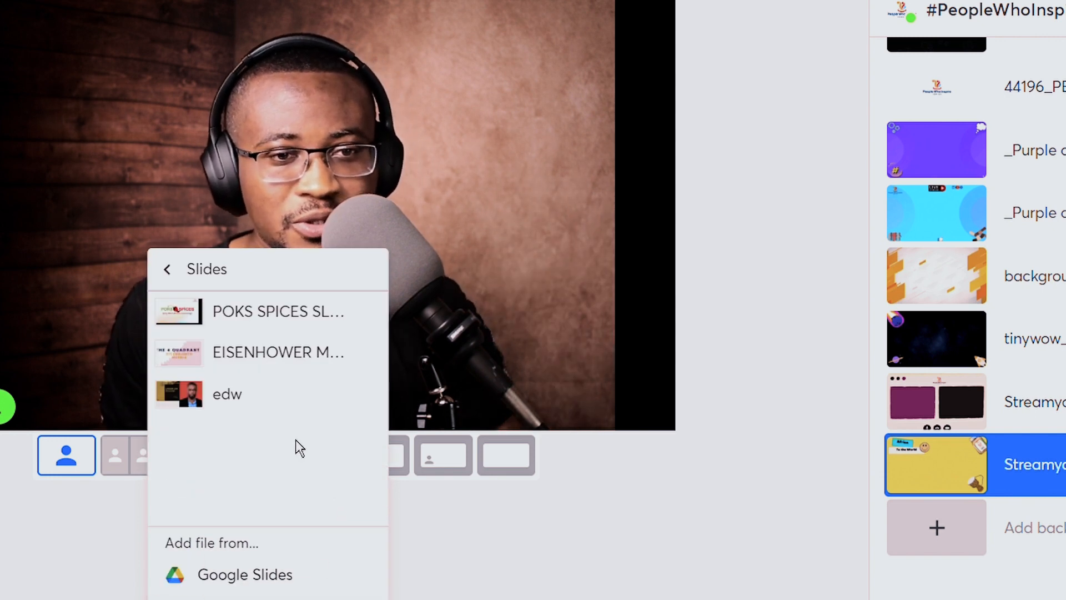
left_click(267, 410)
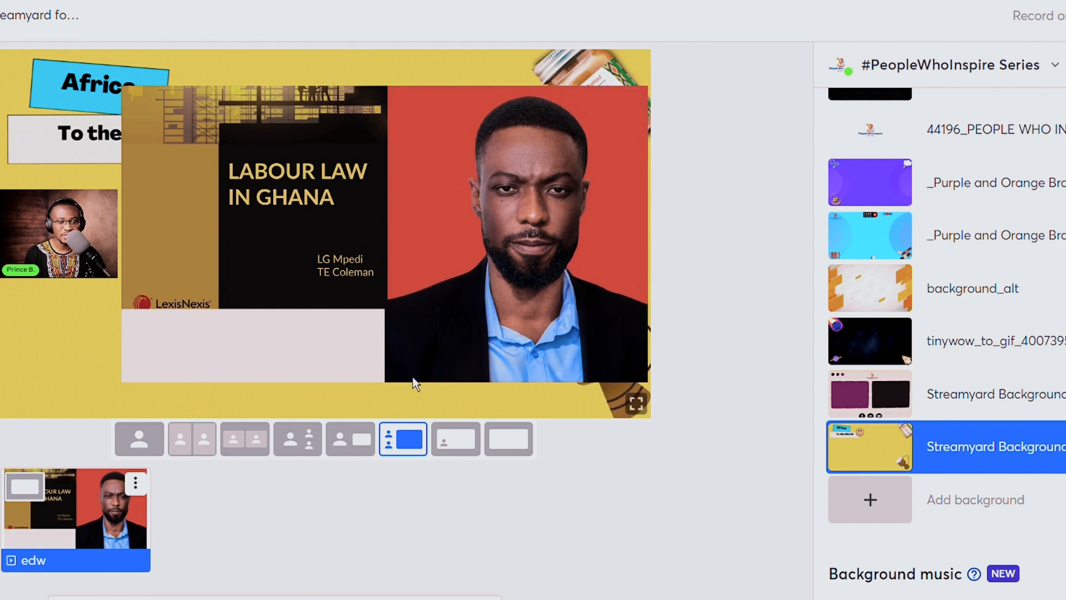
- Try the maroon-and-black and light-blue backgrounds behind the slides, then apply the purple _Purple and Orange Branding background
mouse_move(990, 336)
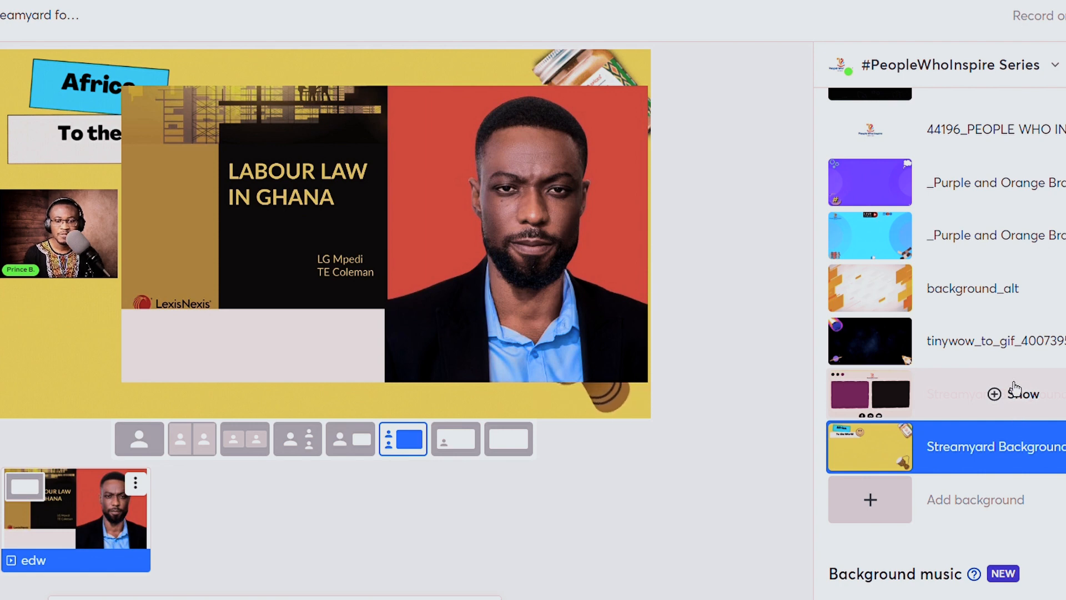
left_click(1014, 395)
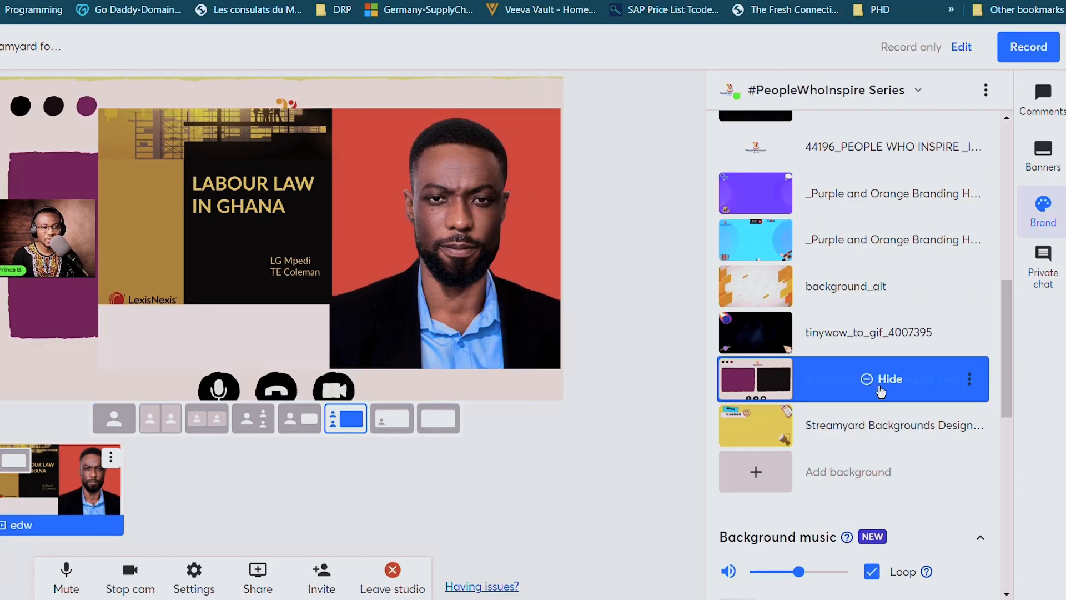
left_click(860, 259)
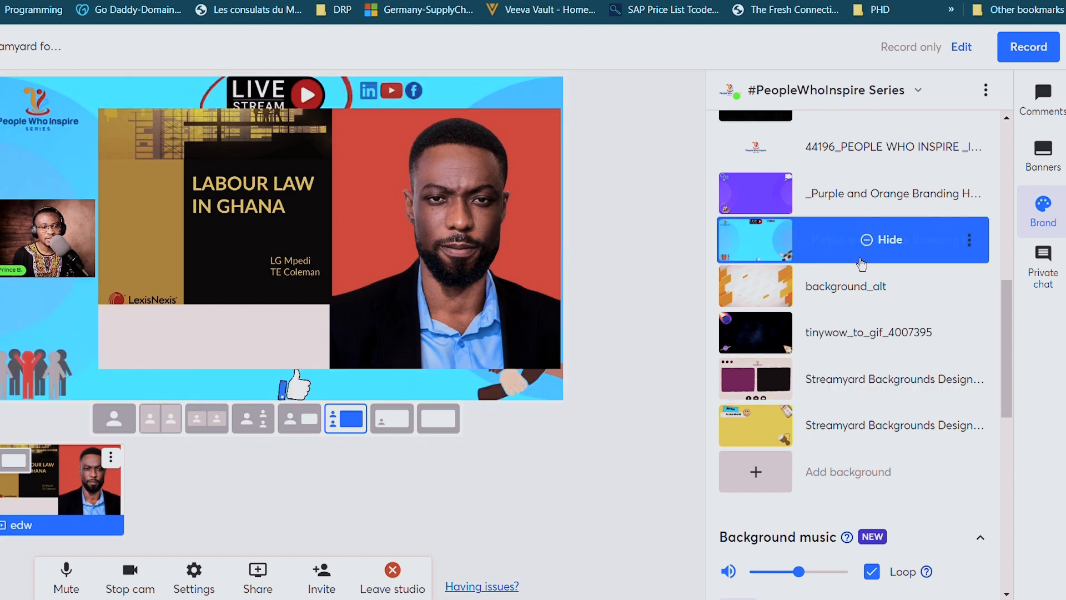
left_click(870, 210)
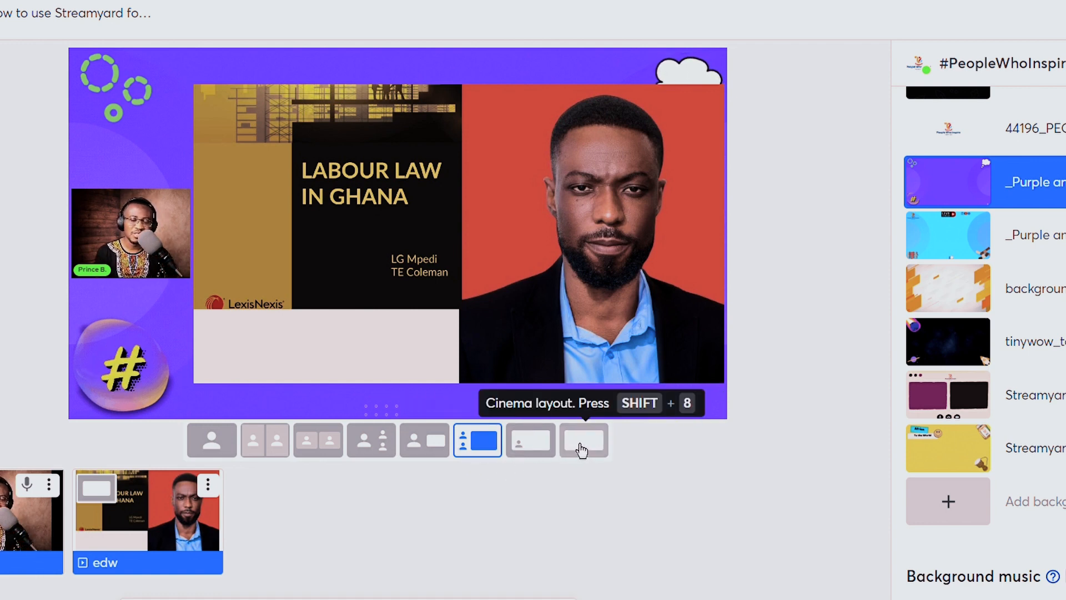
- Try the Solo, both side-by-side and Spotlight layouts, then switch to the layout with a large camera beside a smaller slide
left_click(219, 454)
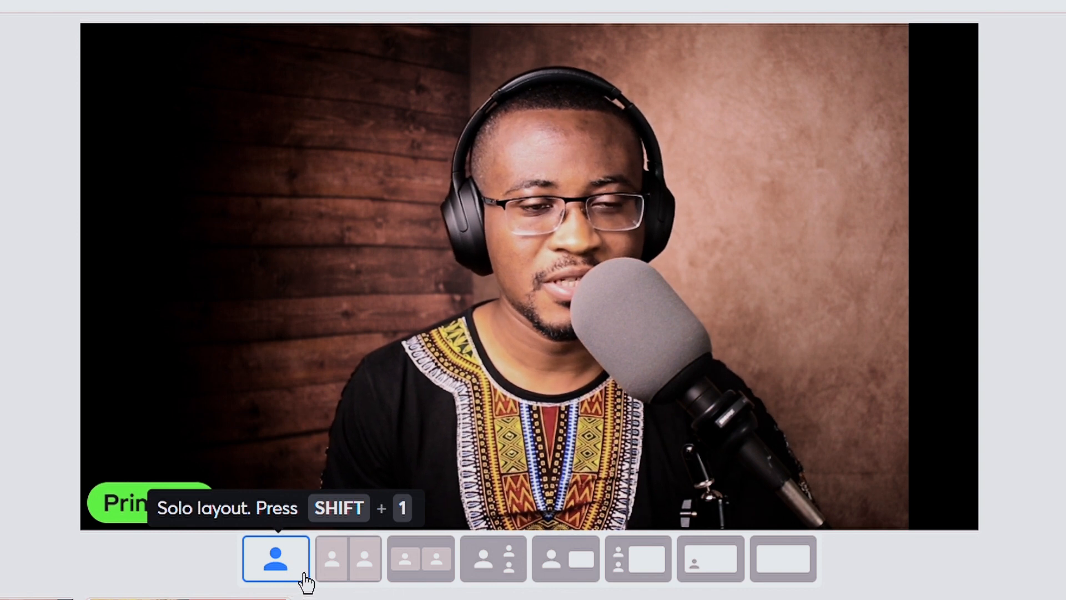
left_click(369, 571)
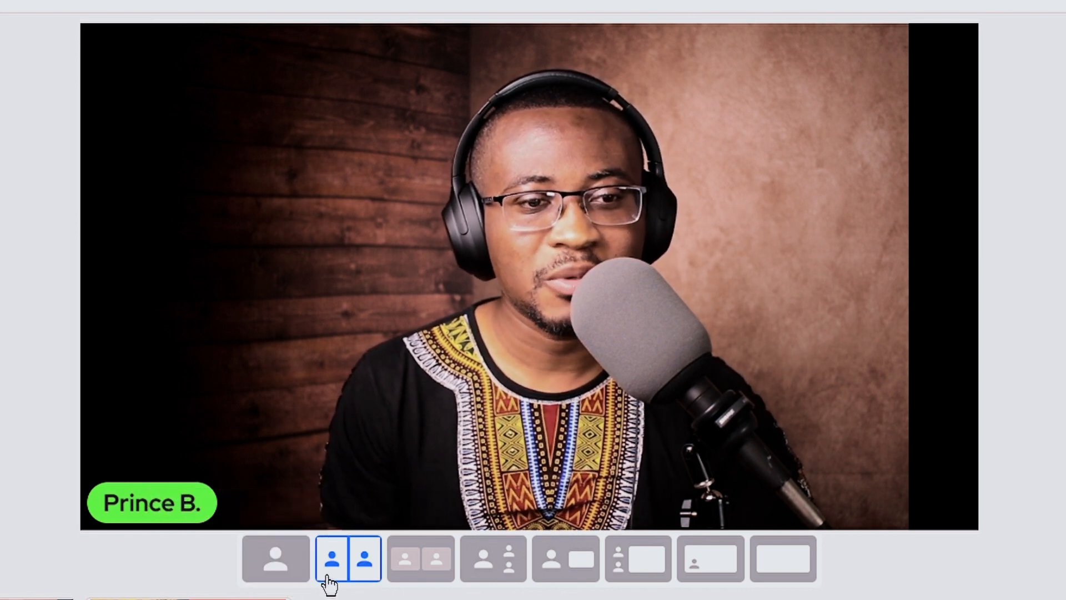
left_click(428, 569)
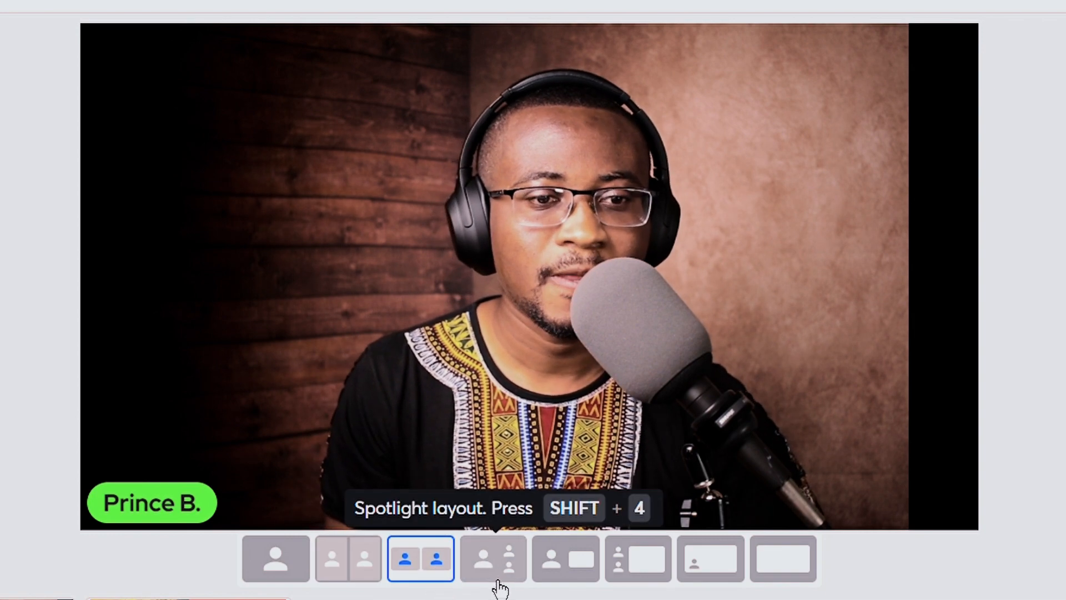
left_click(495, 577)
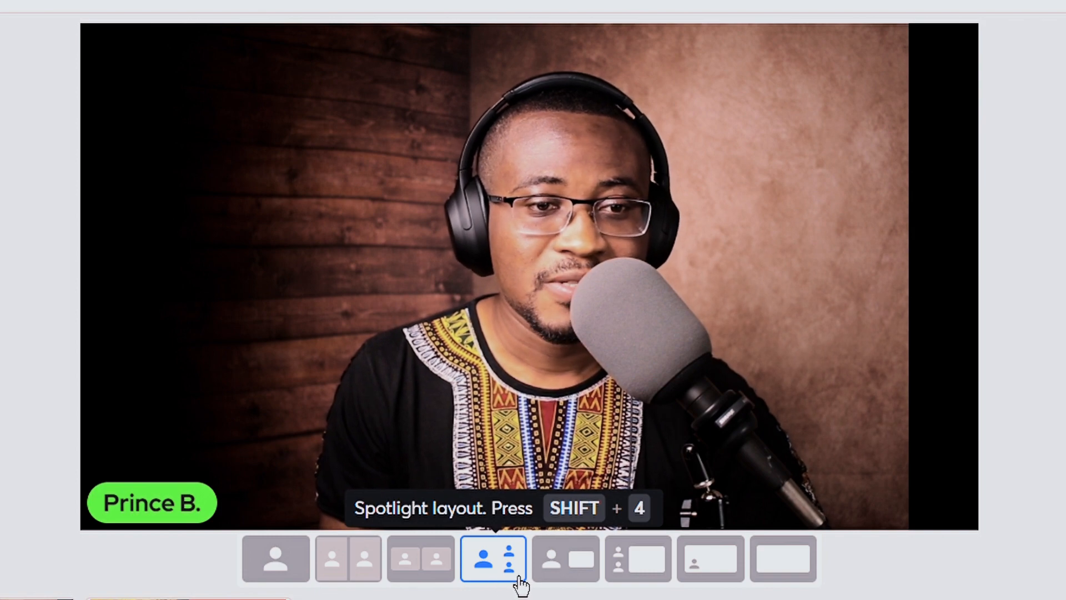
left_click(556, 579)
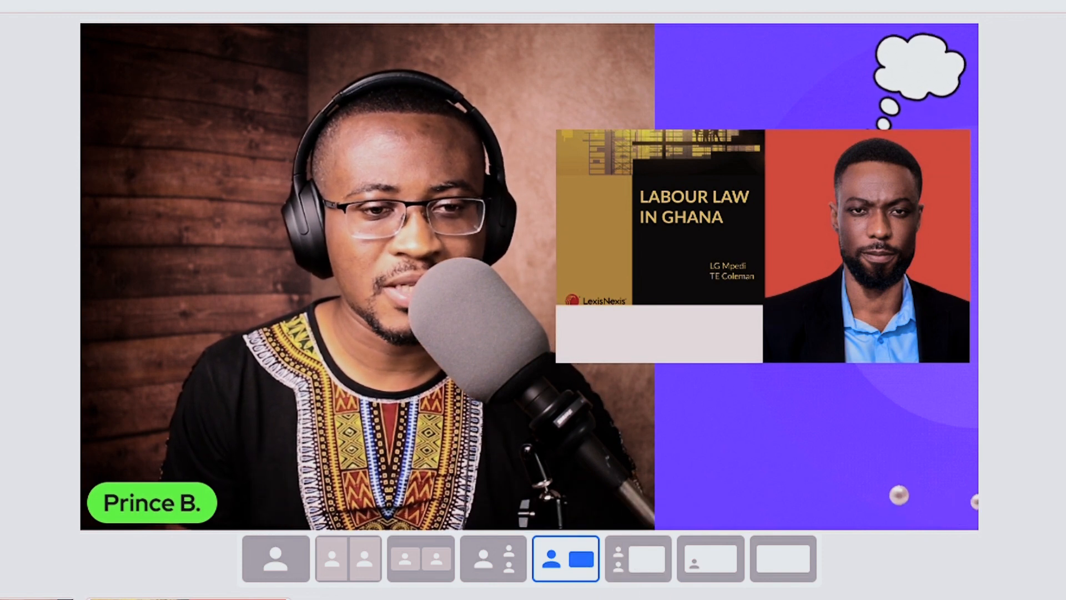
- Share the EISENHOWER M… presentation on the stream from the saved slide files
left_click(508, 598)
left_click(616, 594)
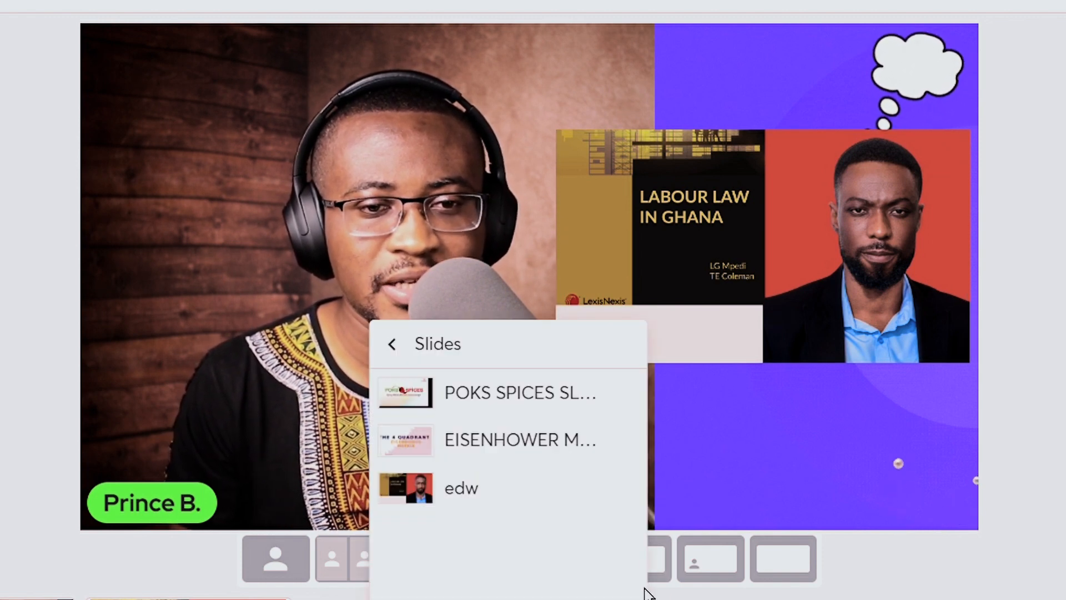
left_click(565, 461)
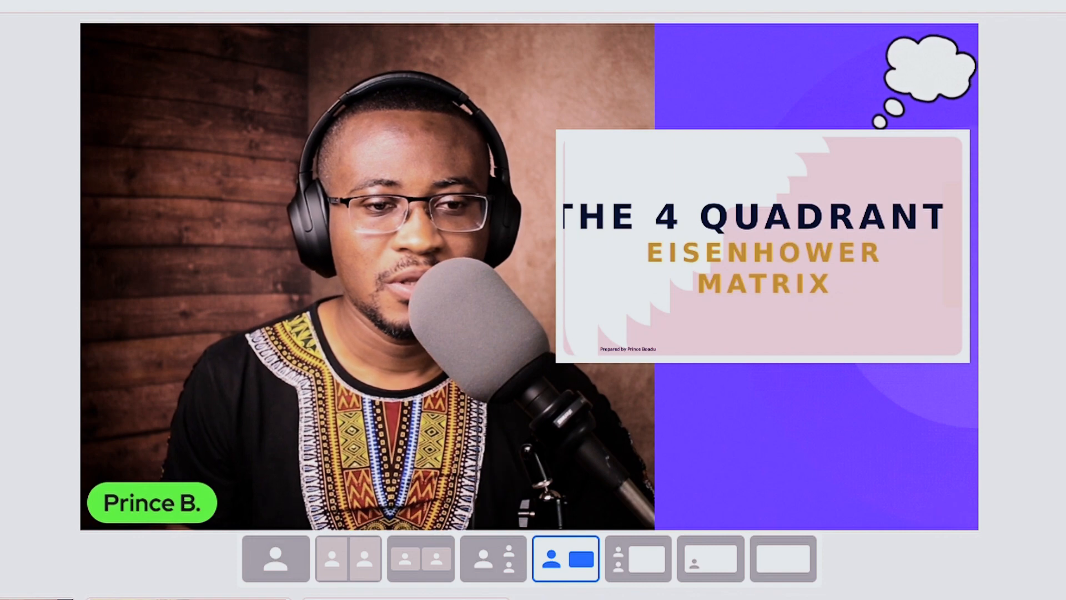
- Page forward through the shared Eisenhower matrix slides beside the large camera view
key("Right")
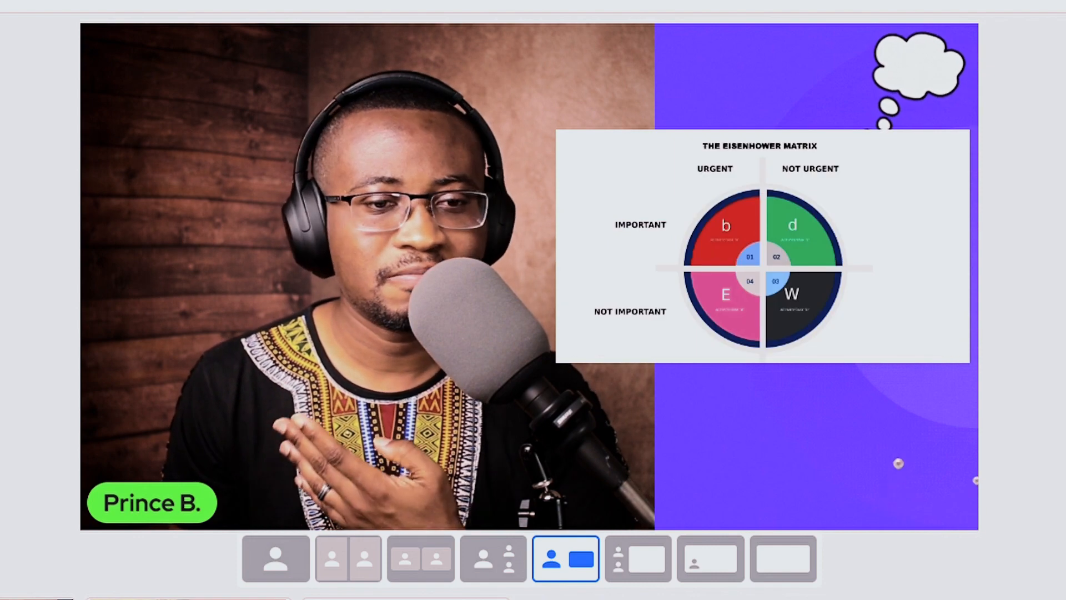
key("Right")
key("Right")
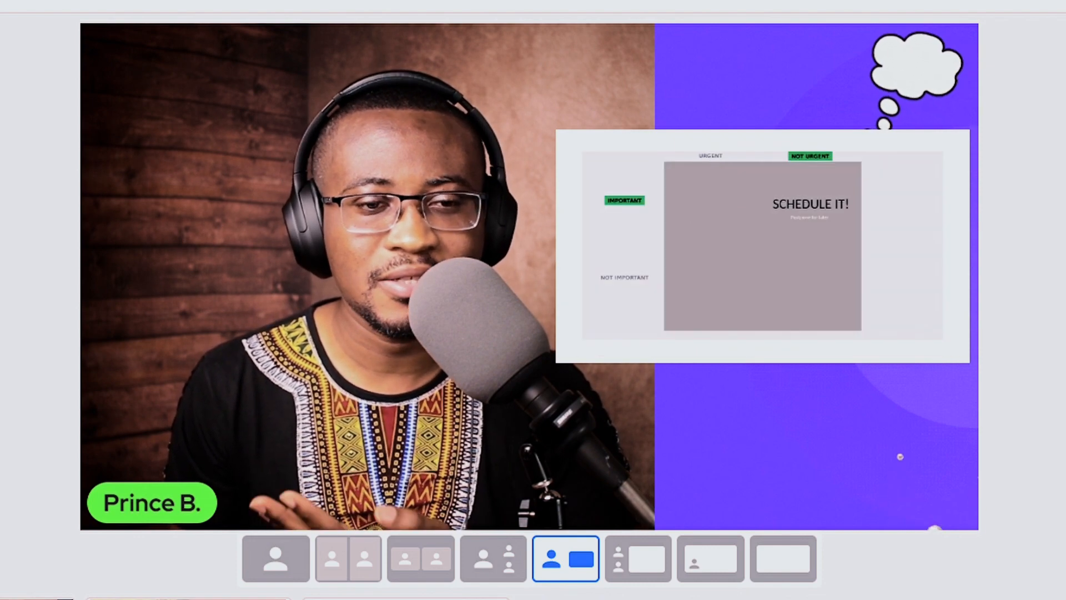
key("Right")
key("Right")
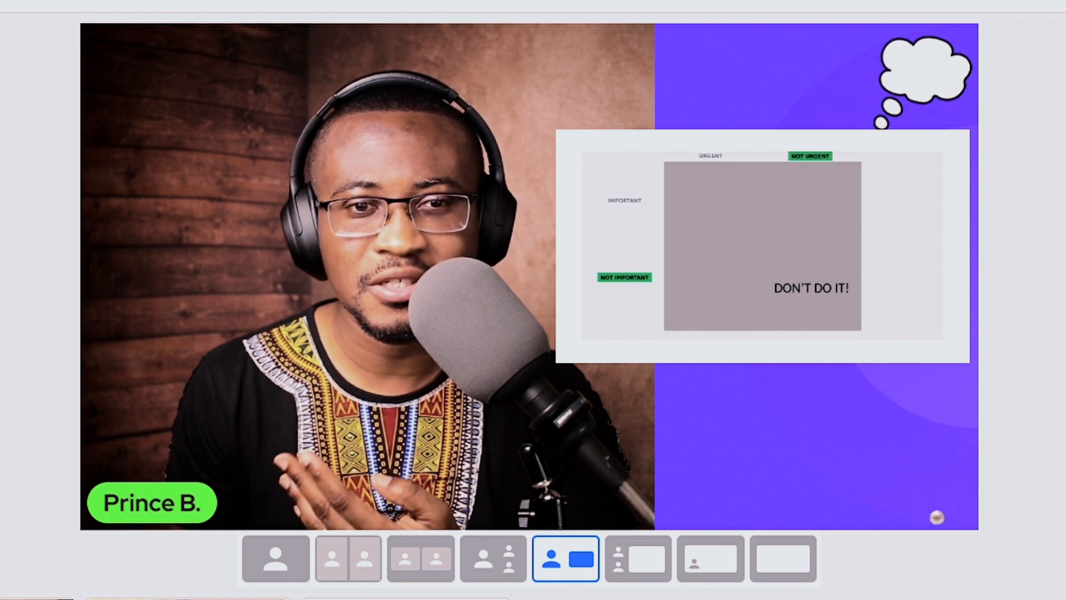
key("Right")
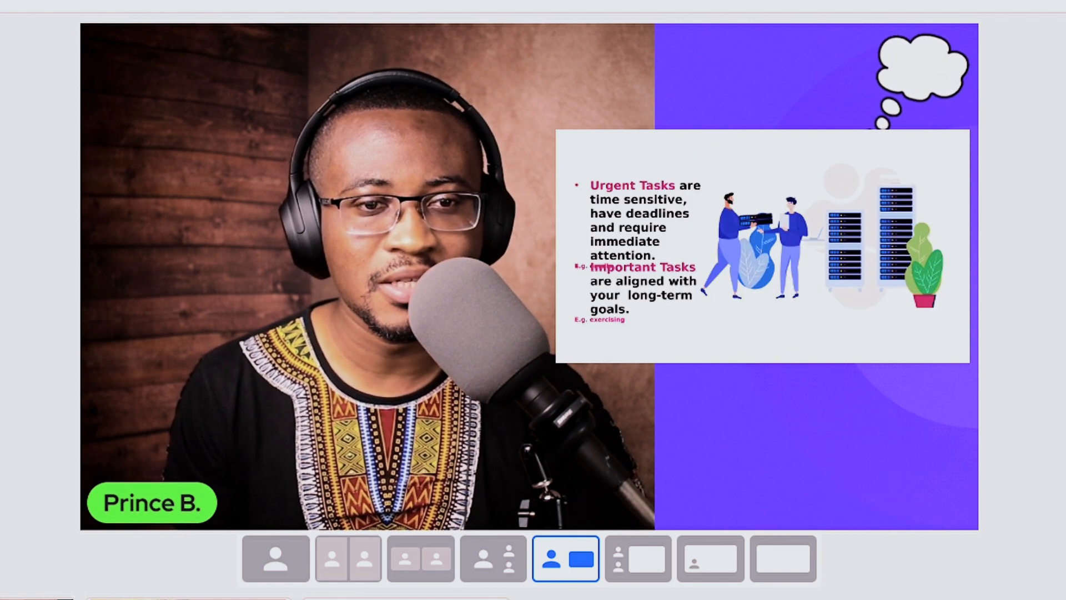
key("Right")
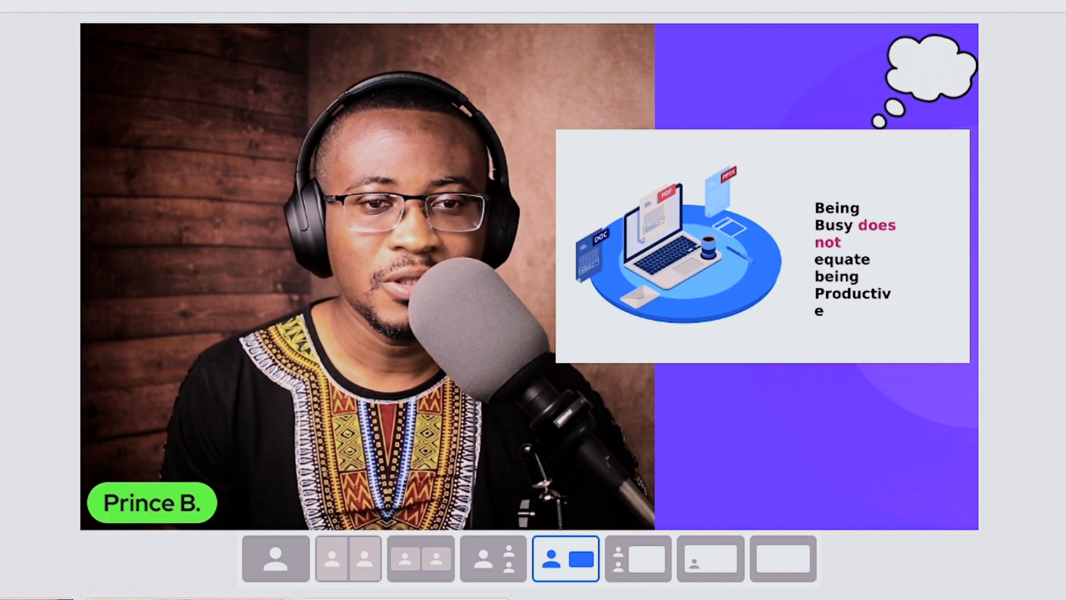
- Try the layouts with a small camera beside the slide, a corner camera over the slide, and Cinema, paging through the slides in Cinema
left_click(654, 567)
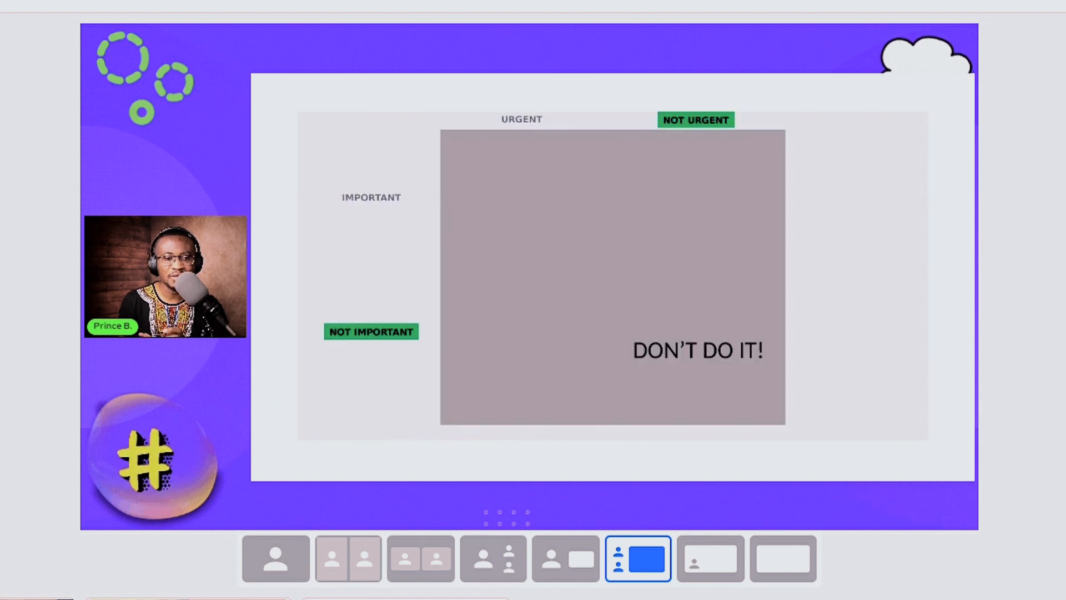
left_click(716, 570)
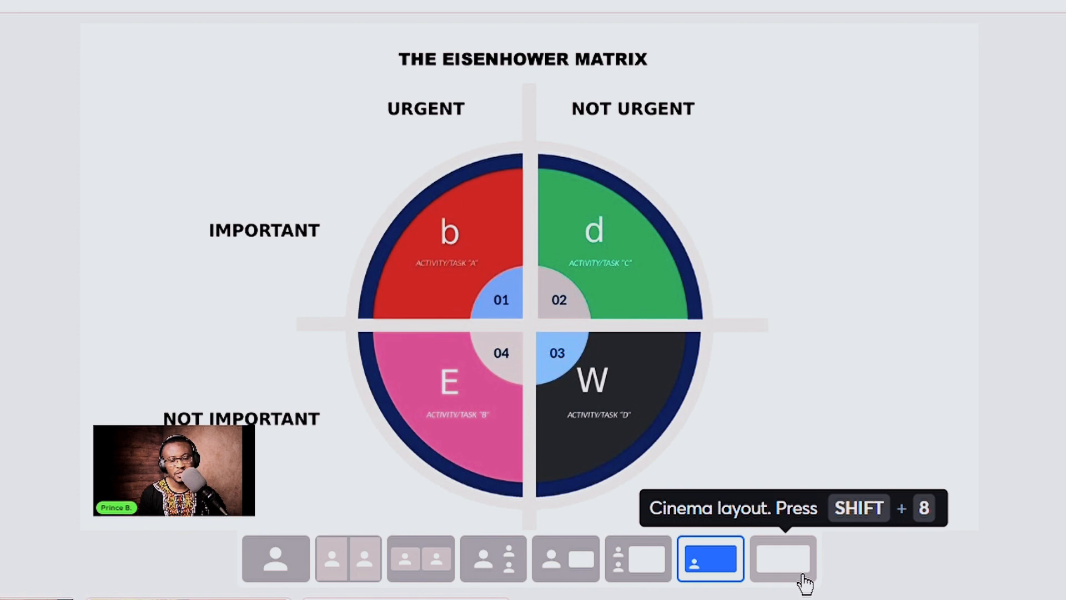
left_click(804, 580)
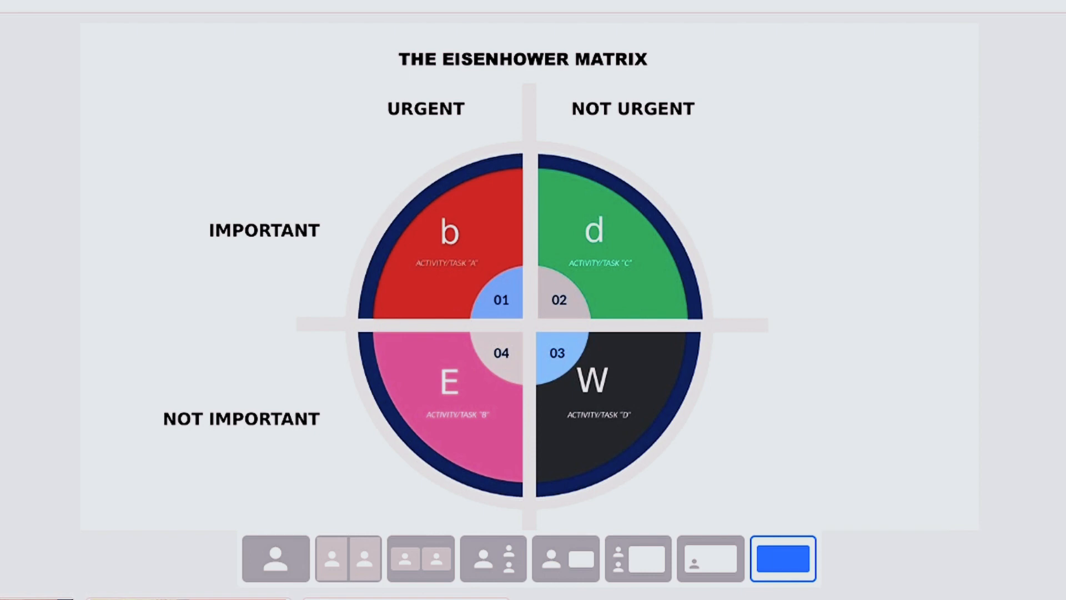
key("Left")
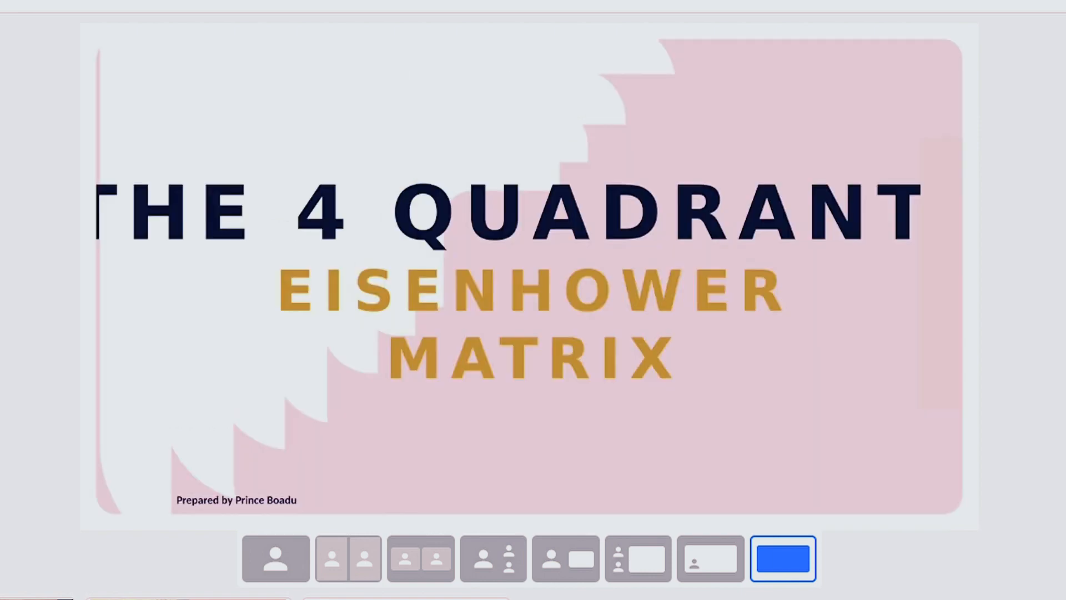
key("Right")
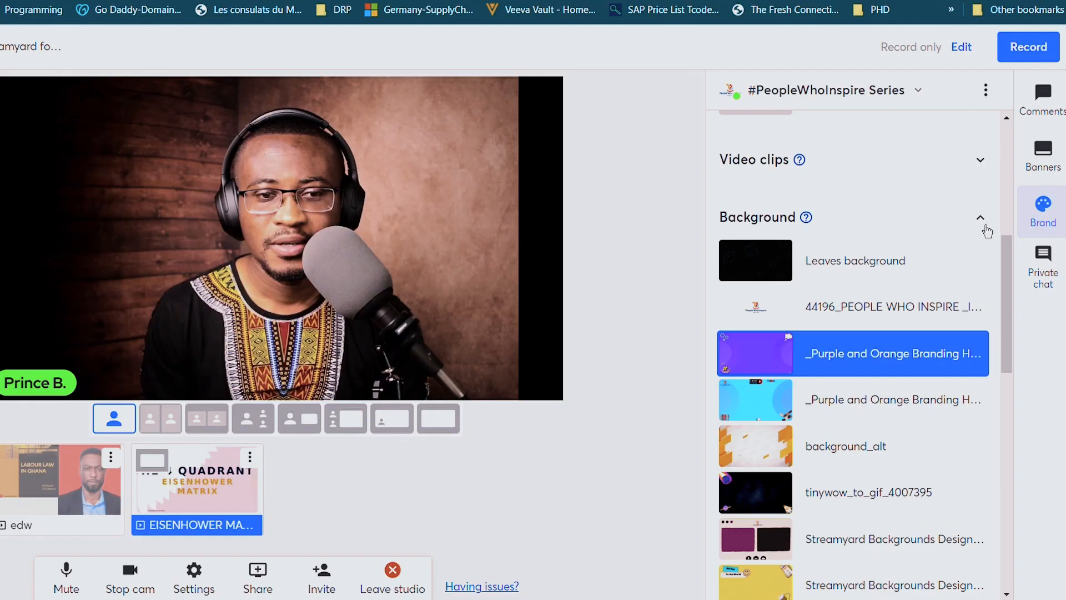
- Collapse the Background section and examine the tracks offered under Background music
left_click(979, 217)
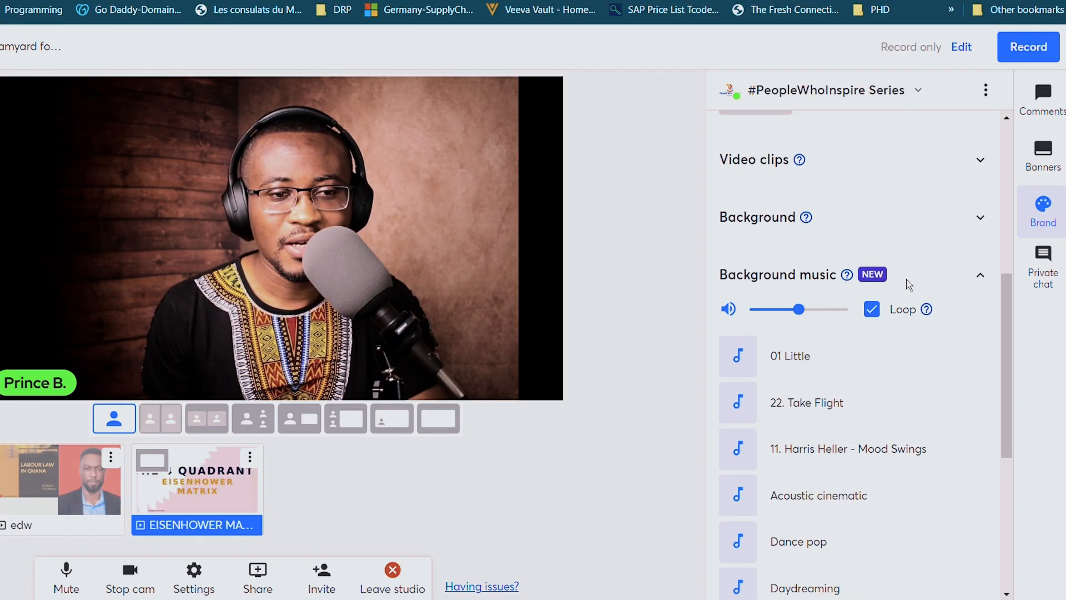
scroll(880, 410, "down", 6)
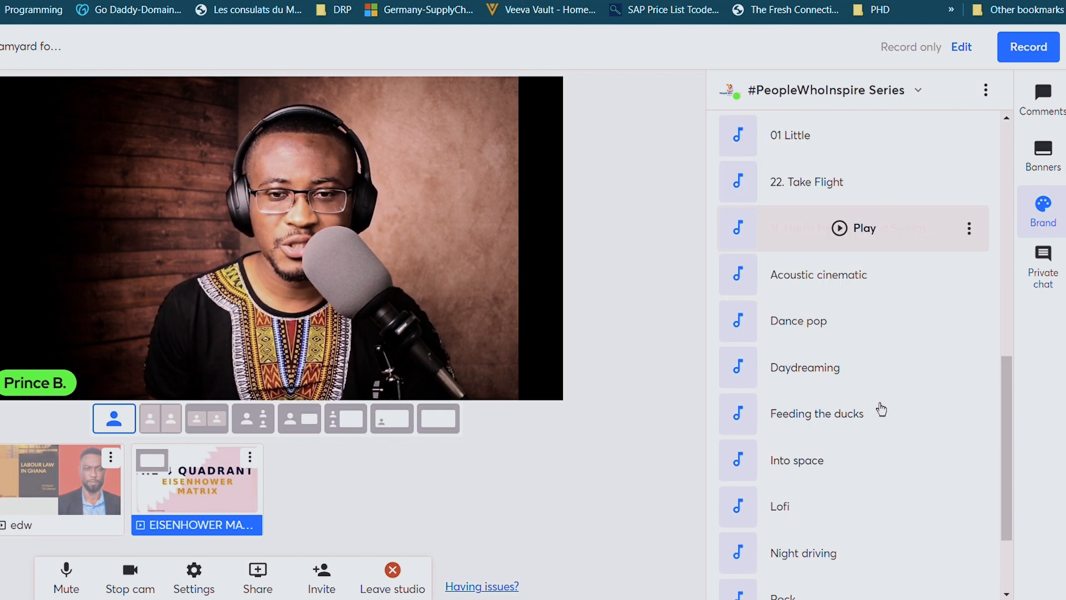
scroll(880, 409, "up", 6)
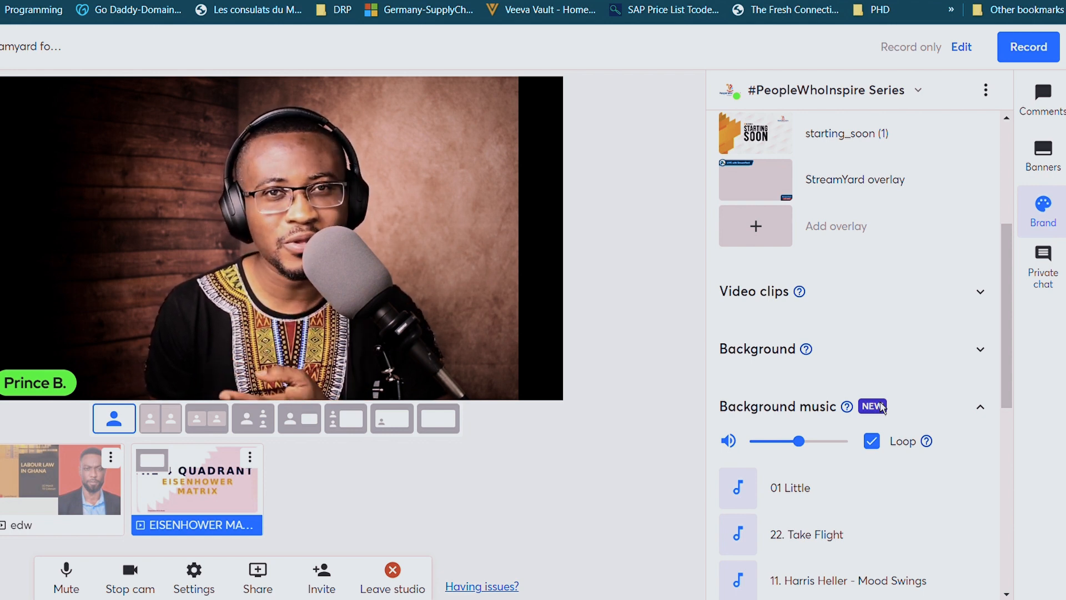
scroll(894, 461, "down", 3)
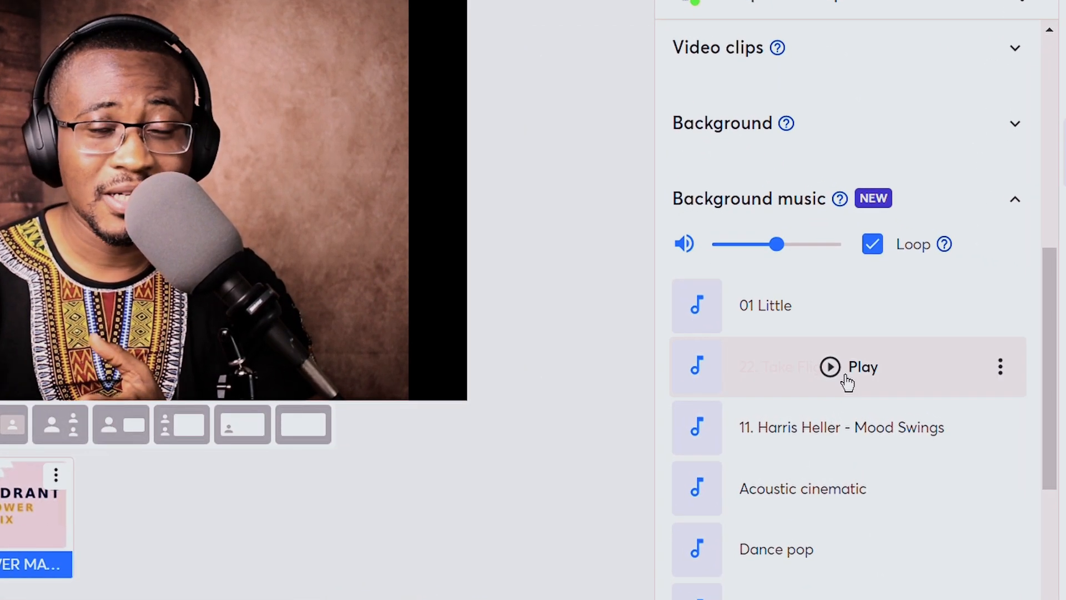
scroll(848, 382, "down", 5)
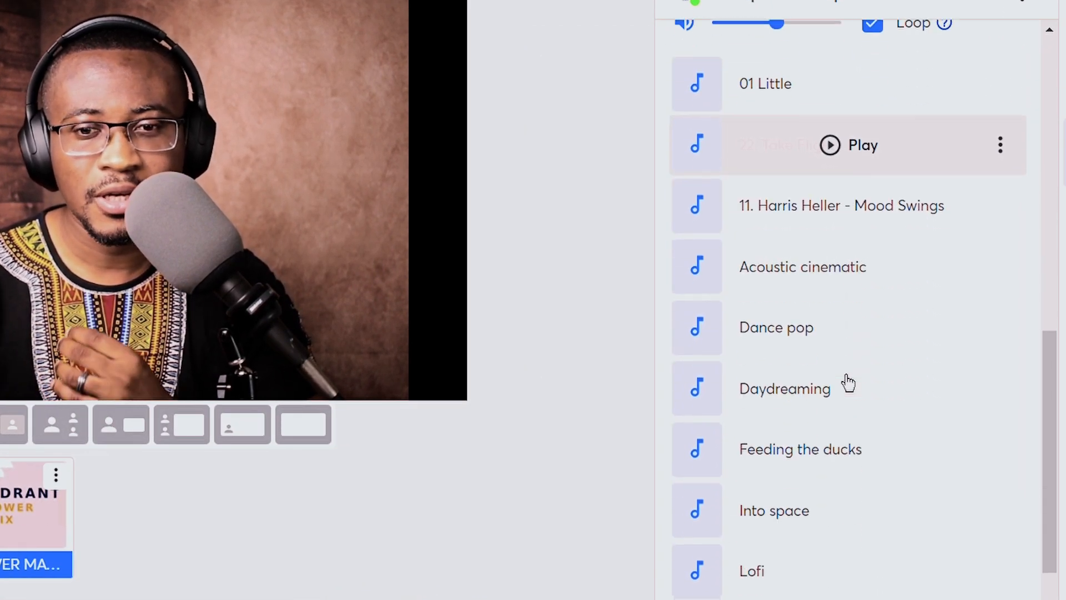
scroll(808, 506, "down", 2)
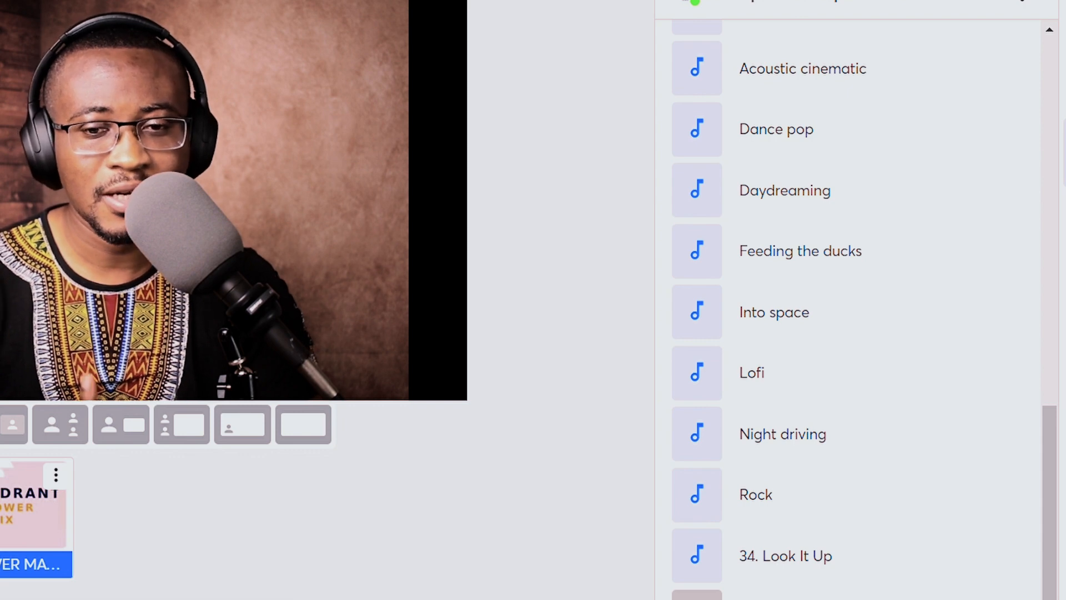
scroll(814, 577, "up", 10)
scroll(802, 489, "down", 5)
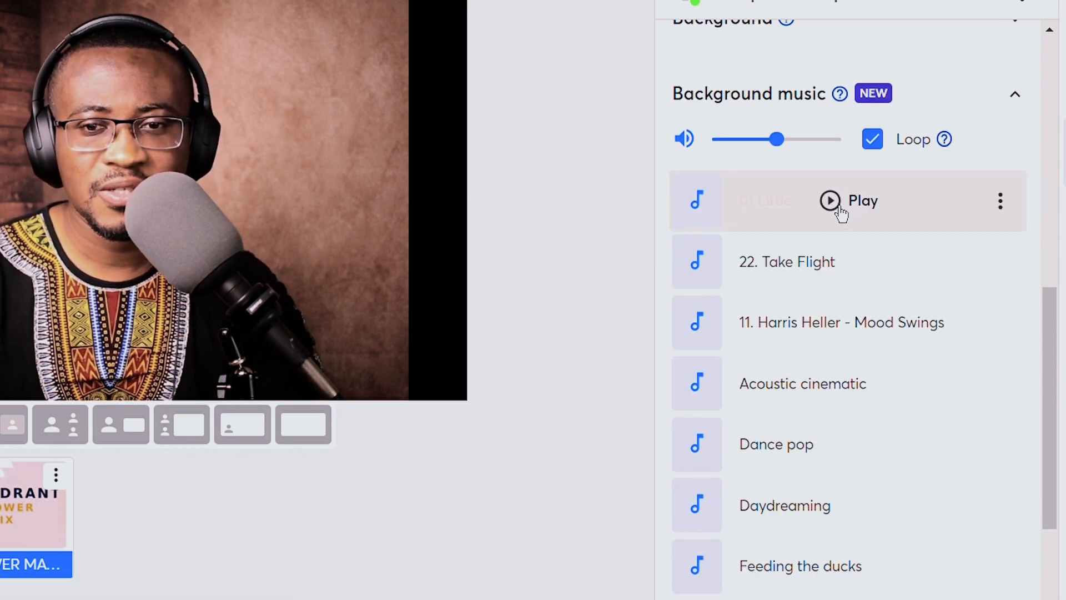
- Play the 01 Little background music track, reduce the music volume to a low level, and pause the track
left_click(841, 211)
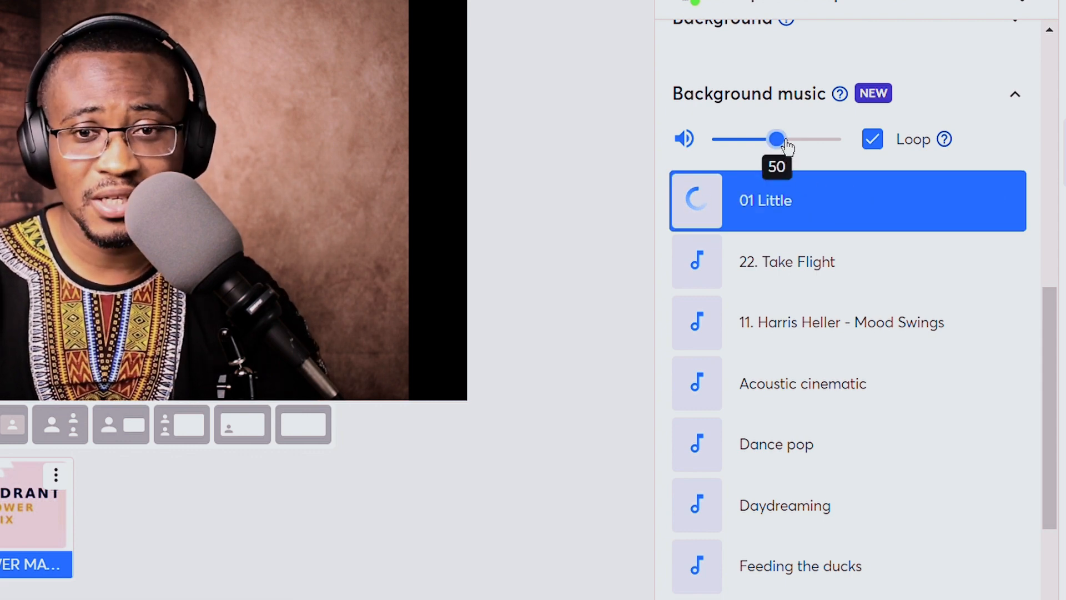
left_click_drag(755, 148, 741, 154)
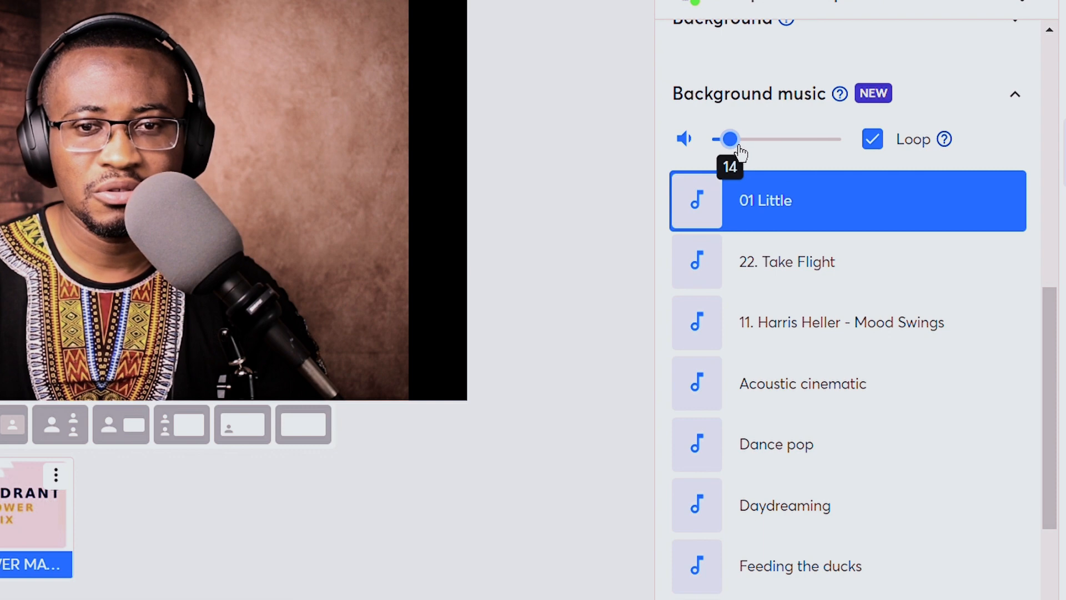
mouse_move(804, 215)
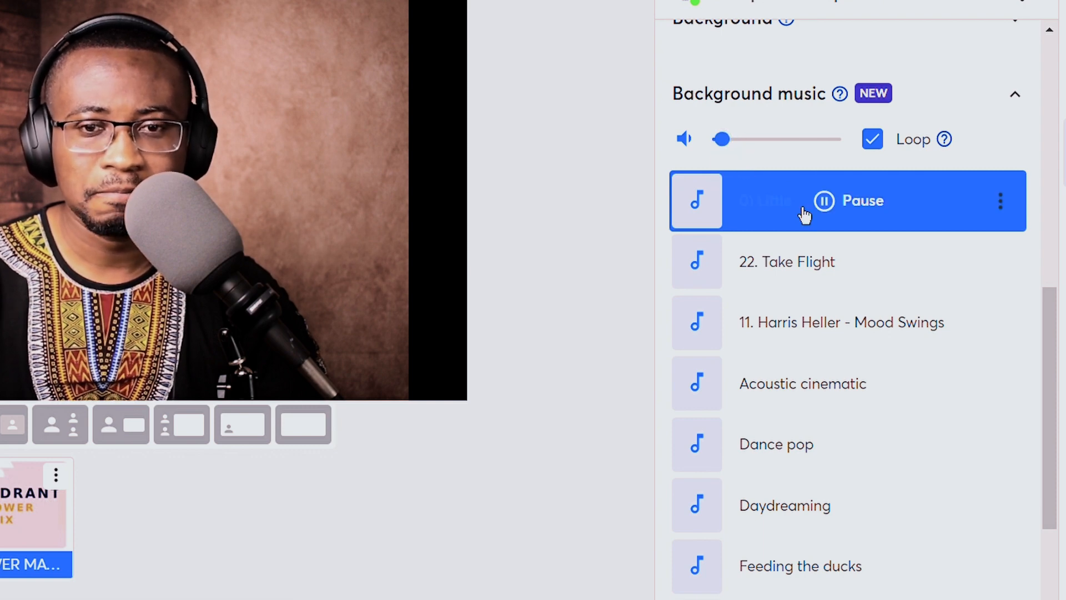
left_click(824, 201)
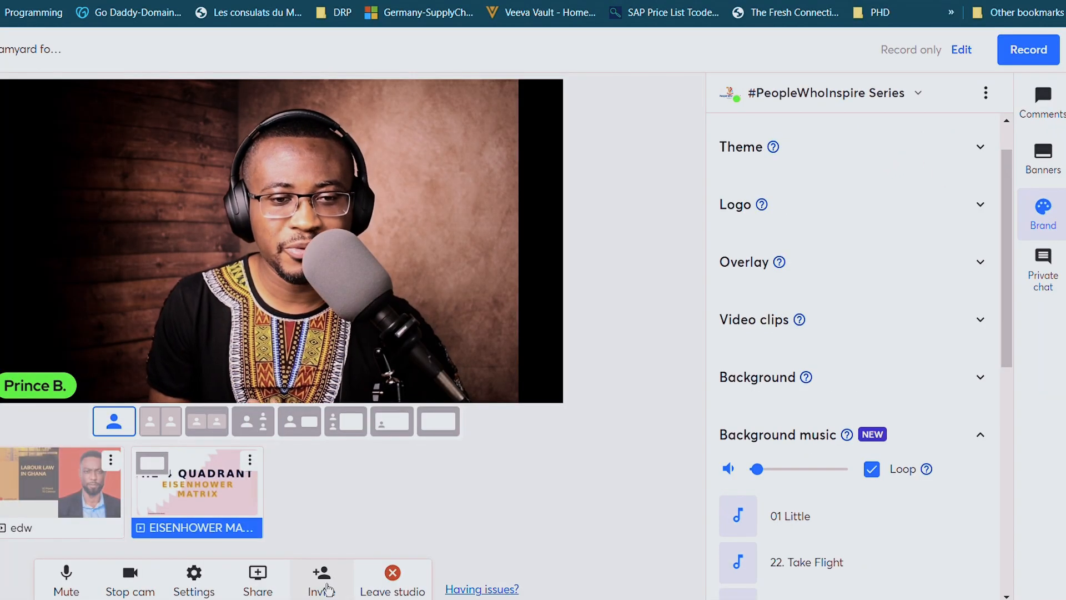
- Copy the guest invitation link for the broadcast studio and close the invitation dialog
left_click(324, 592)
left_click(447, 383)
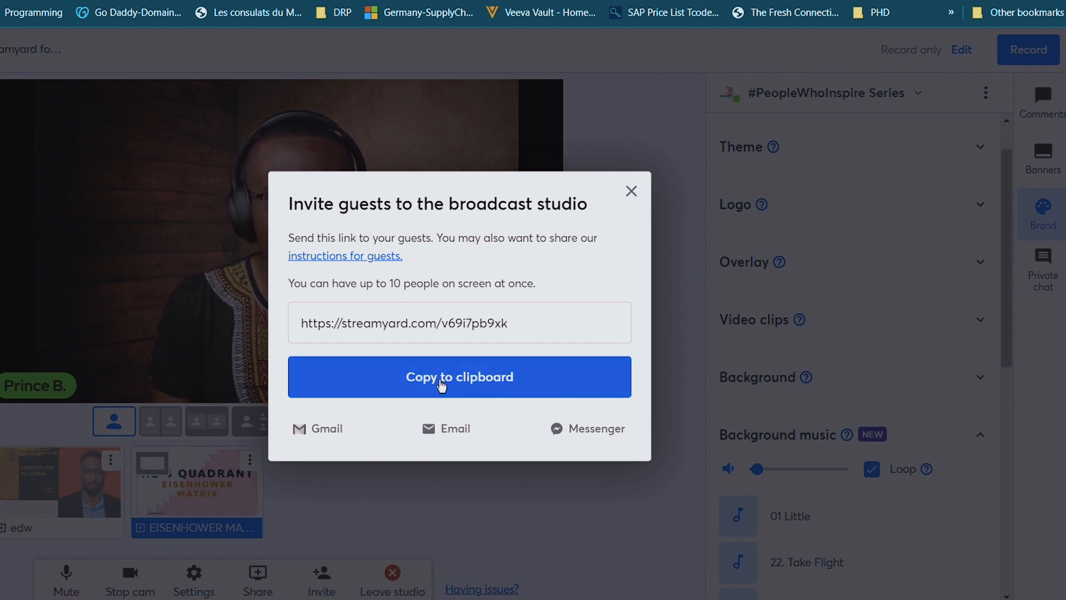
left_click(450, 386)
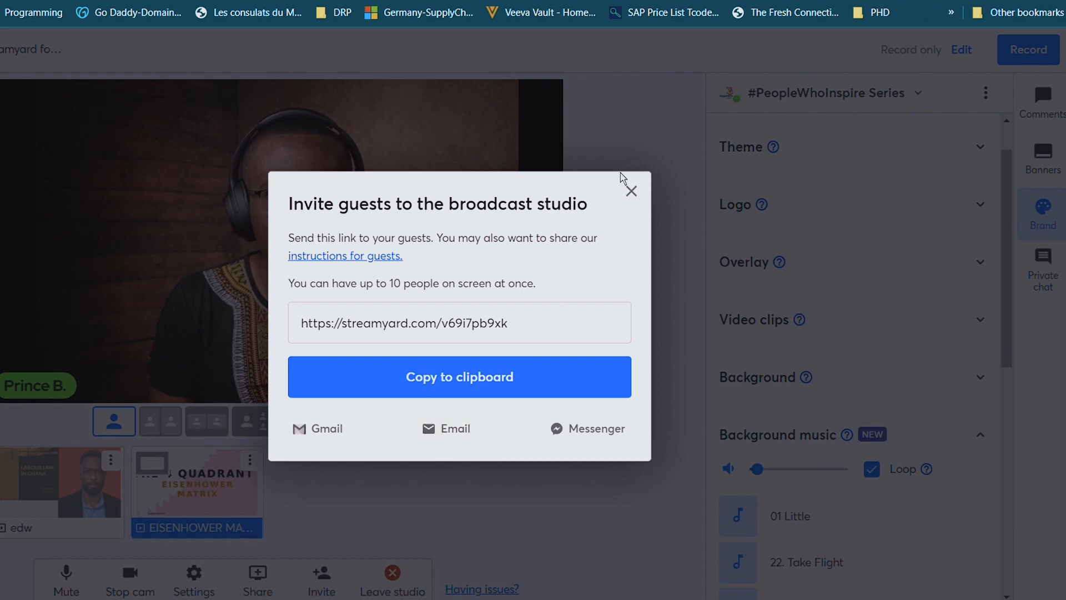
left_click(631, 191)
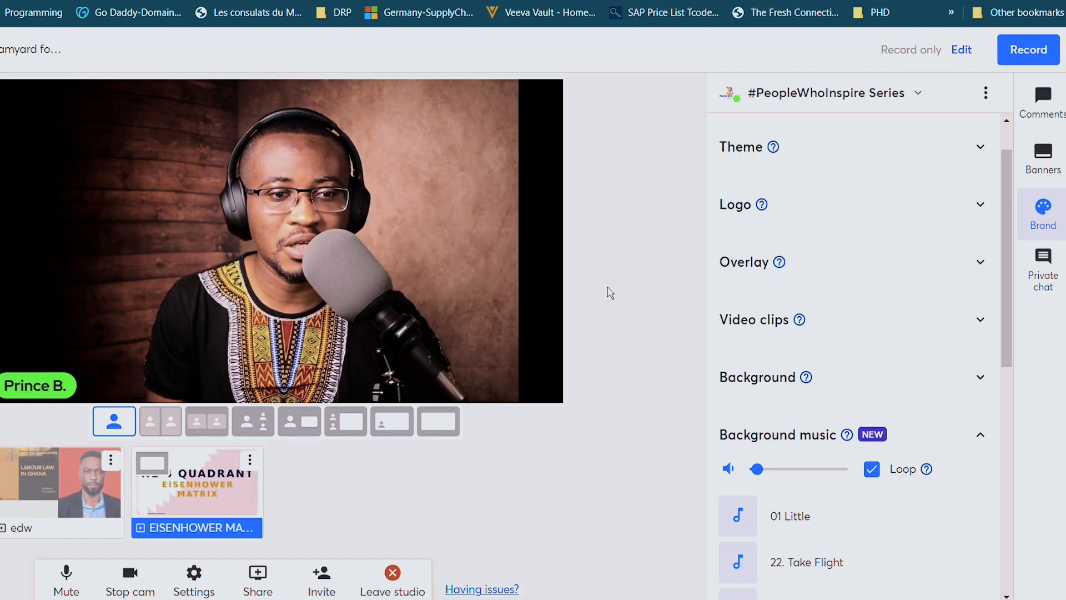